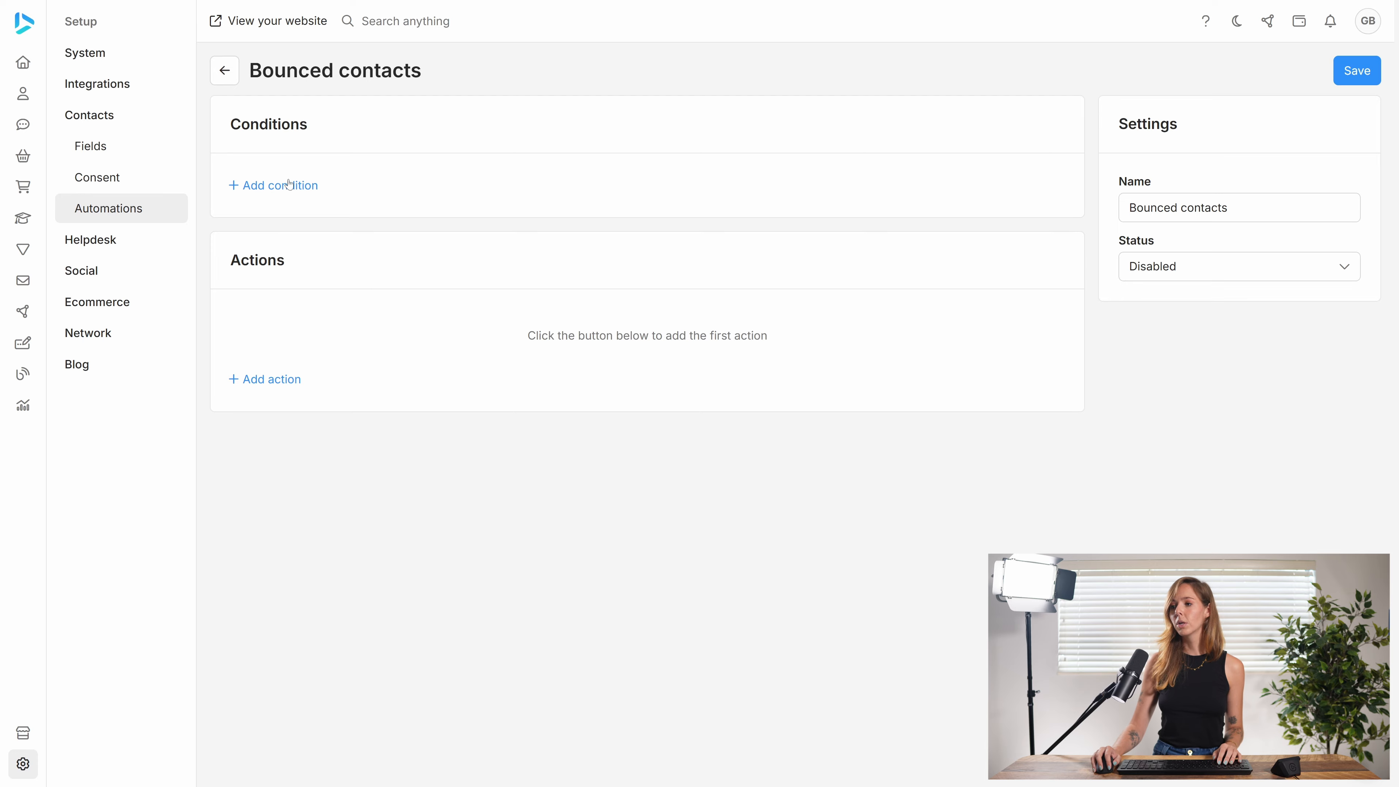
# Step: Add a condition using the Messenger: Message bounced filter, set to contacts who bounced the chosen message
pyautogui.click(289, 183)
pyautogui.click(659, 403)
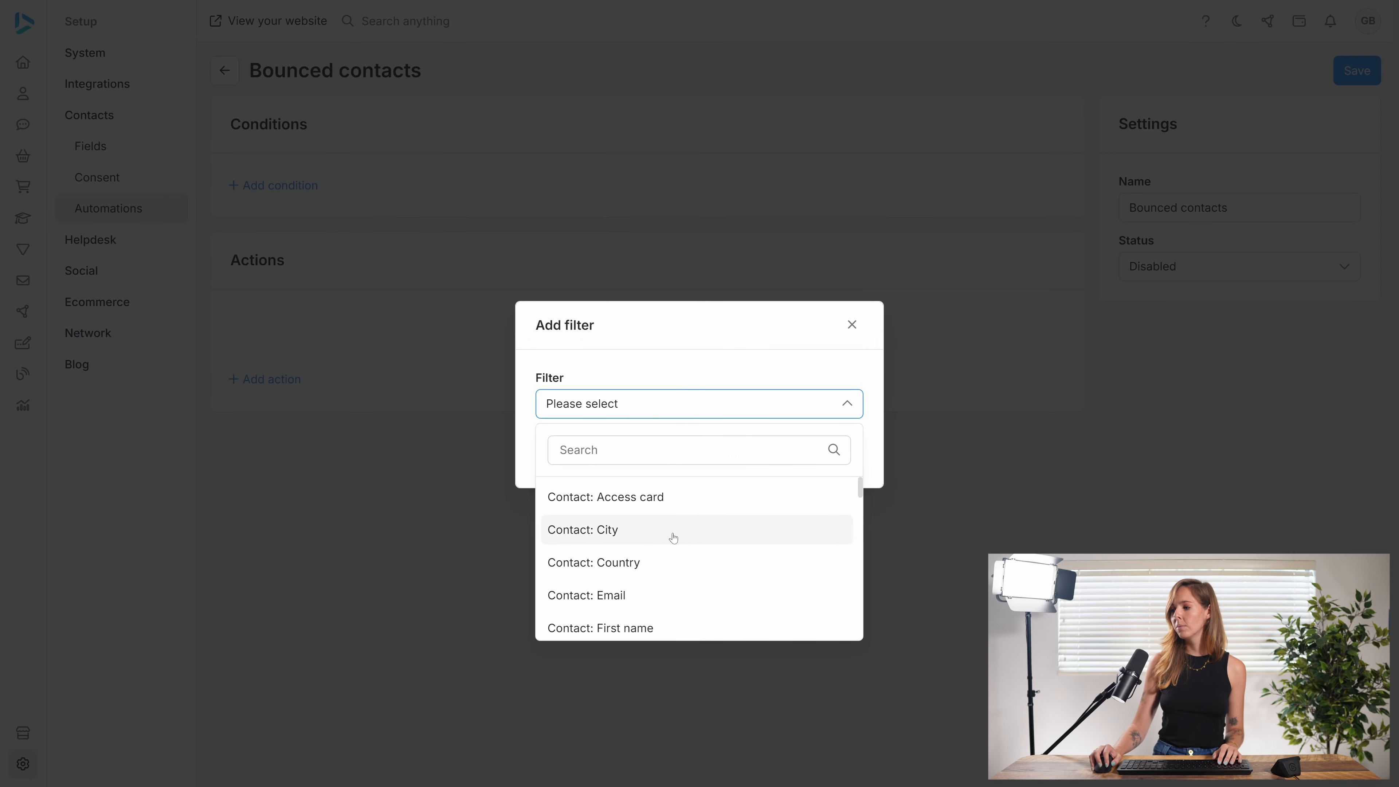
pyautogui.scroll(-1, 687, 583)
pyautogui.scroll(-8, 687, 583)
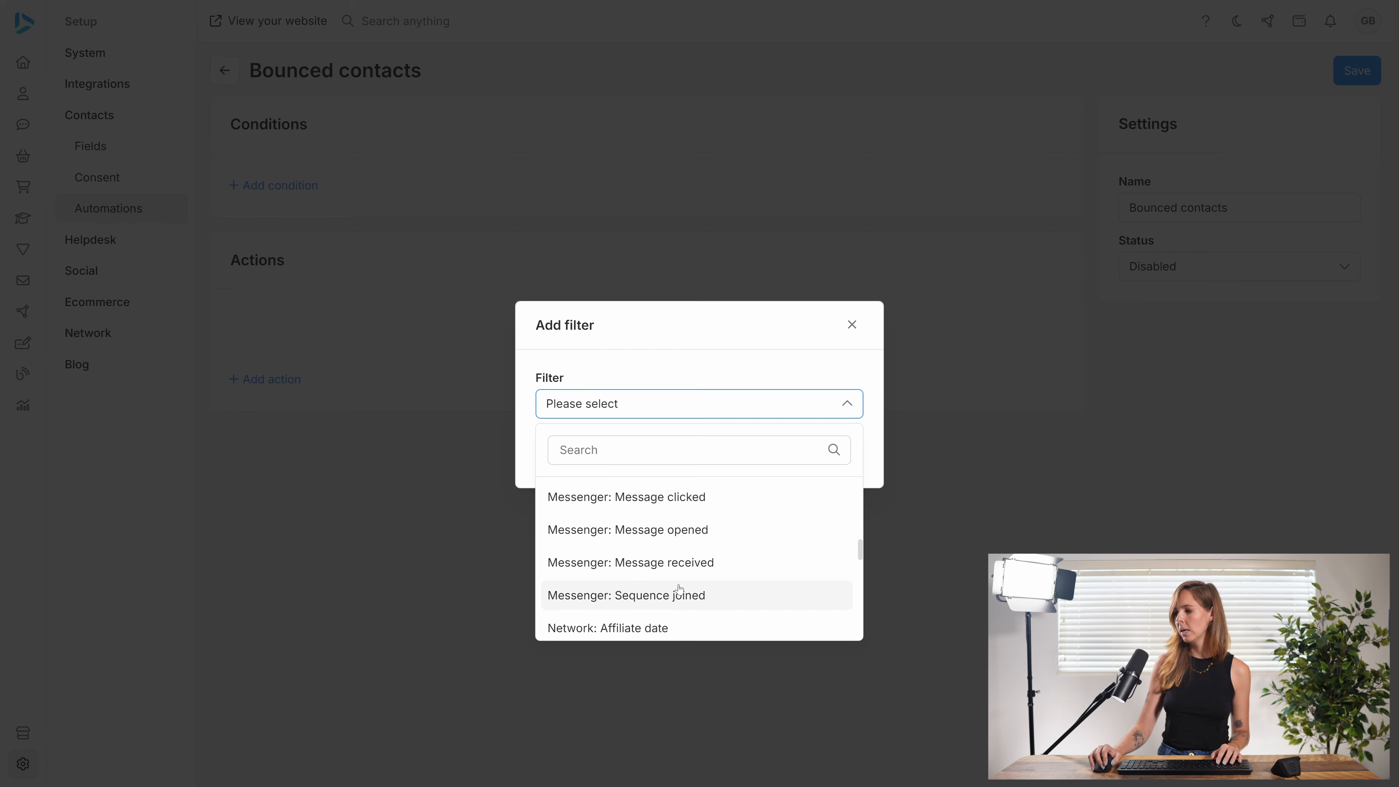
pyautogui.scroll(2, 713, 576)
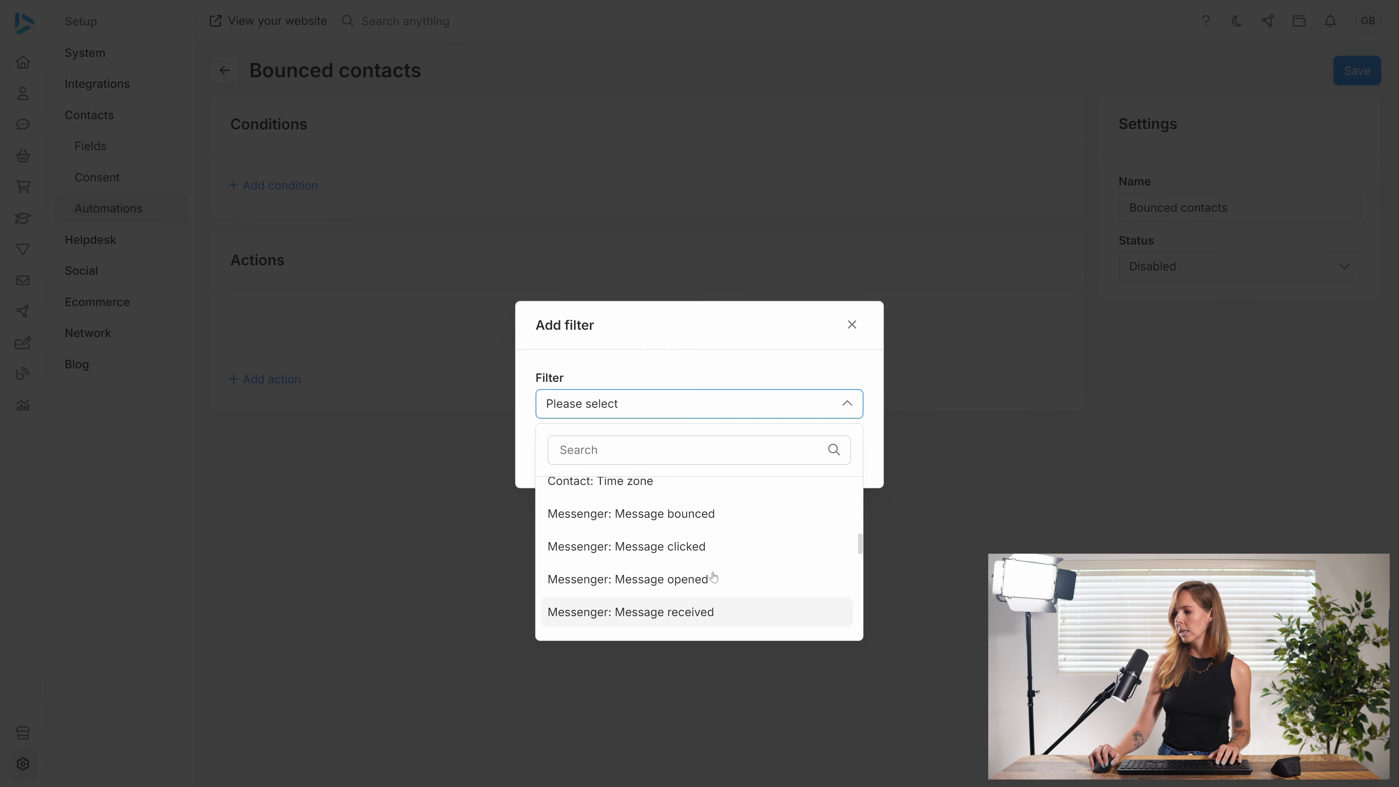
pyautogui.click(655, 527)
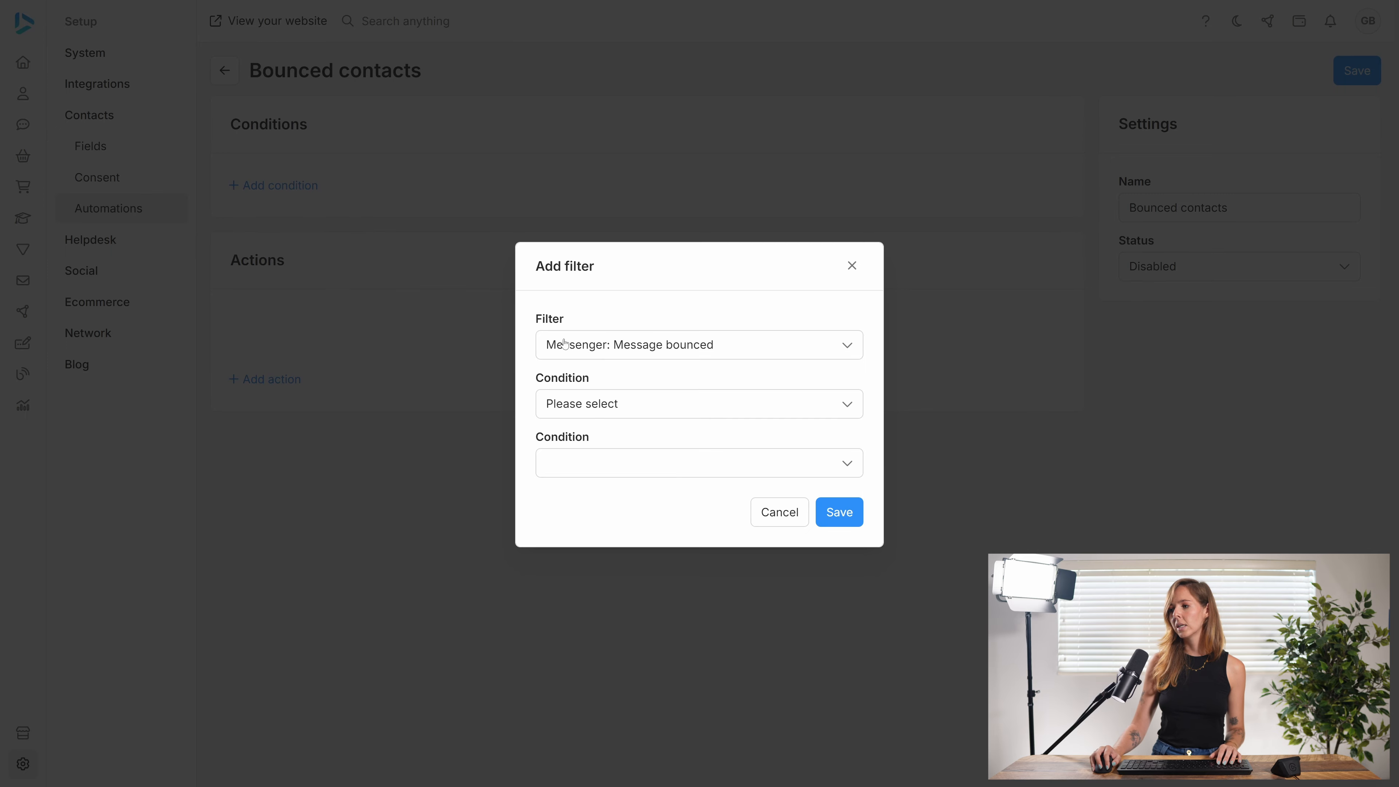
pyautogui.click(665, 412)
pyautogui.click(665, 411)
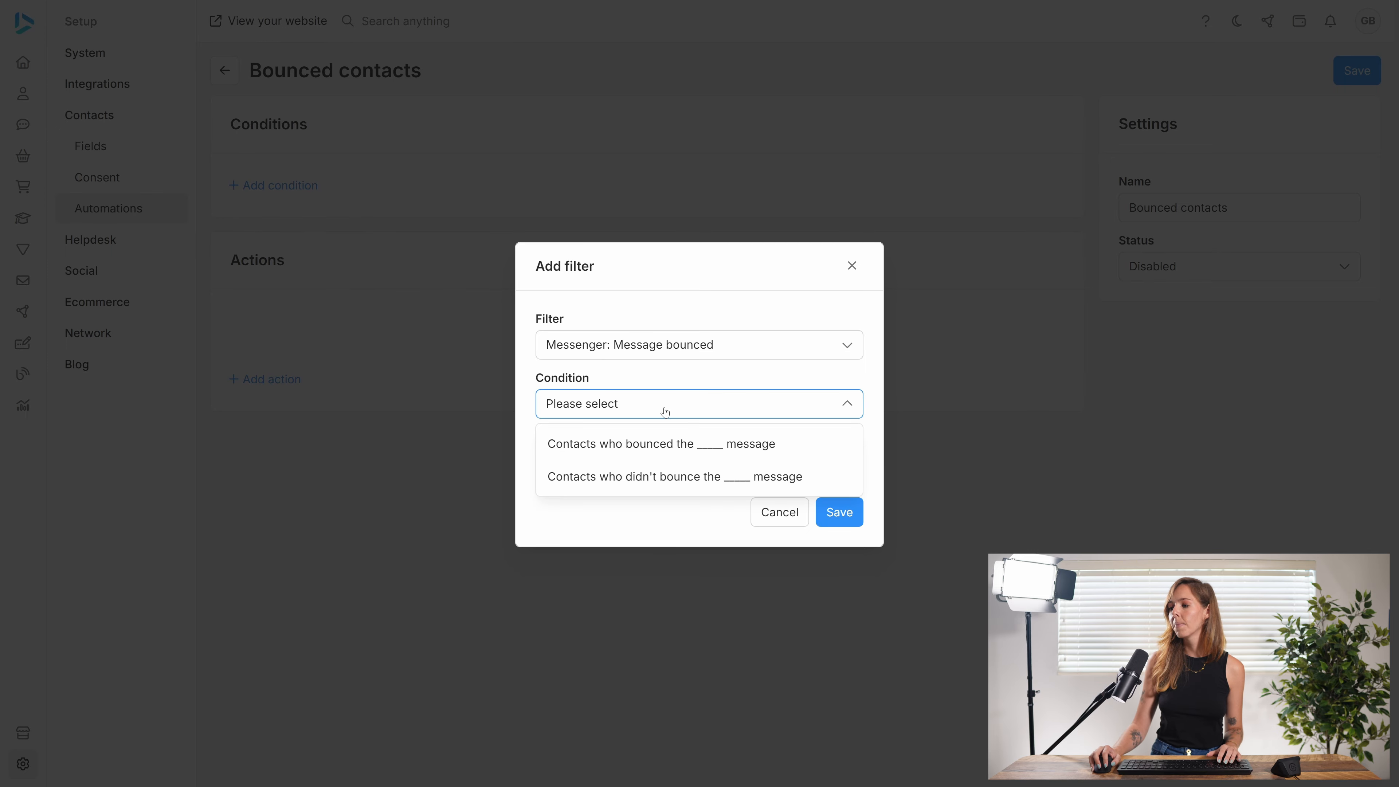
pyautogui.click(659, 442)
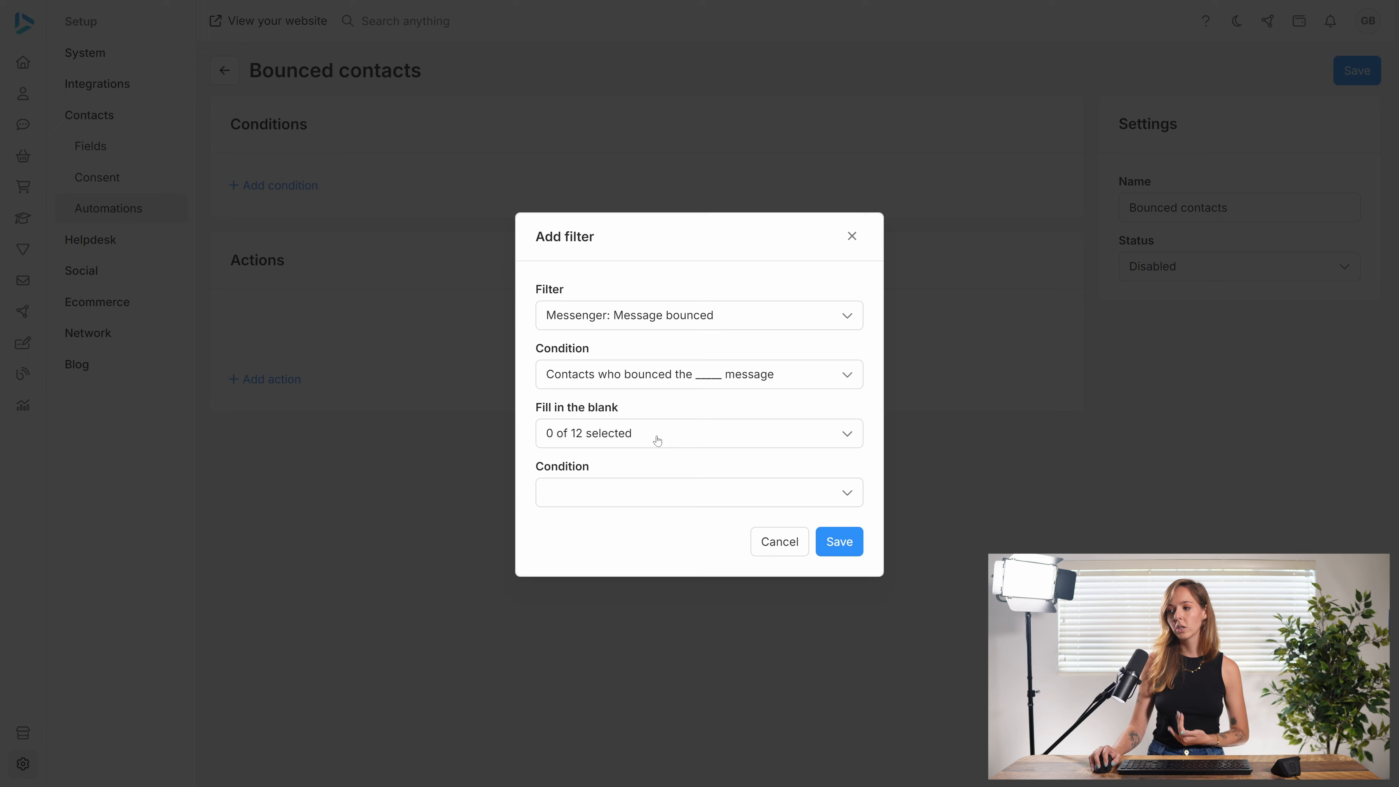
# Step: Select all messages for the bounced-message condition, leave the before/after condition blank, and save the filter
pyautogui.click(676, 439)
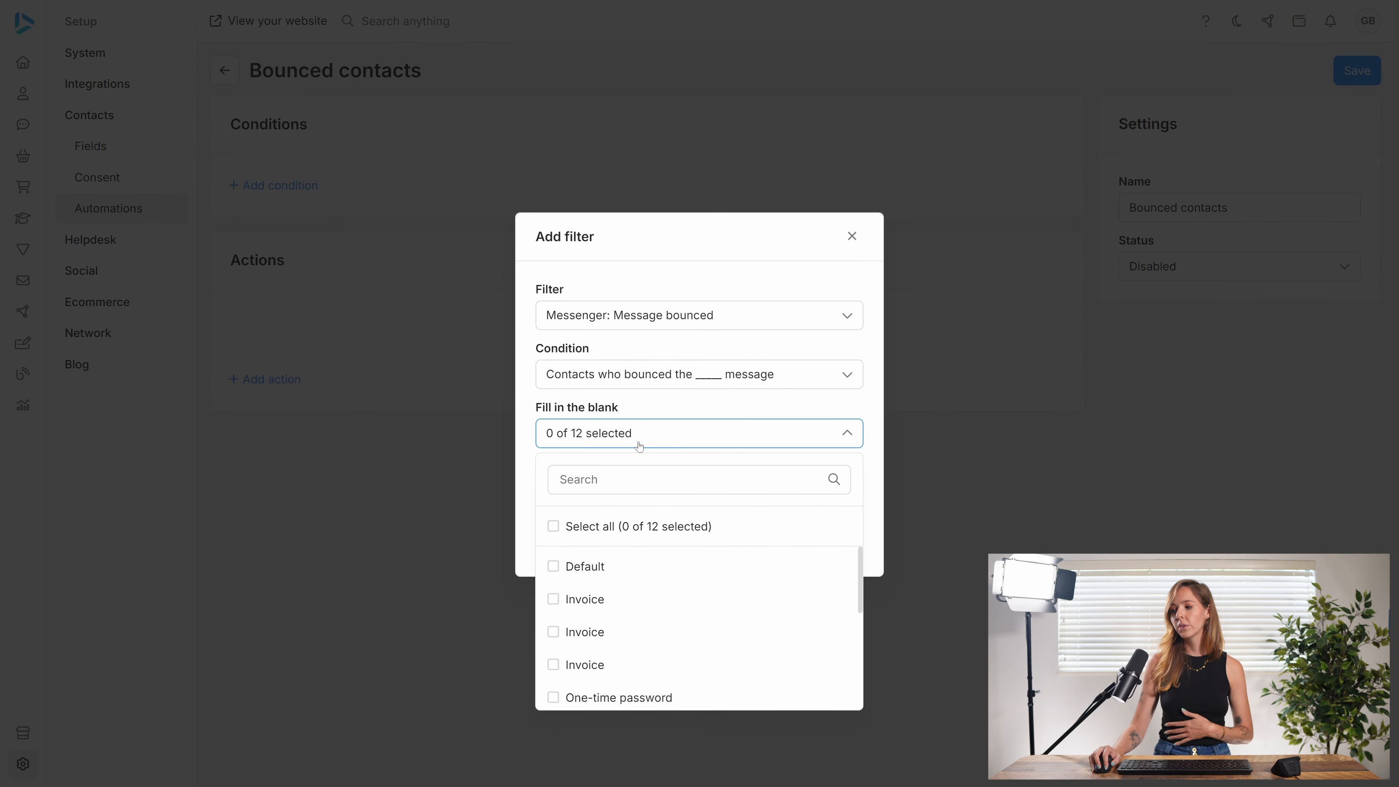
pyautogui.scroll(-2, 654, 629)
pyautogui.scroll(-2, 654, 627)
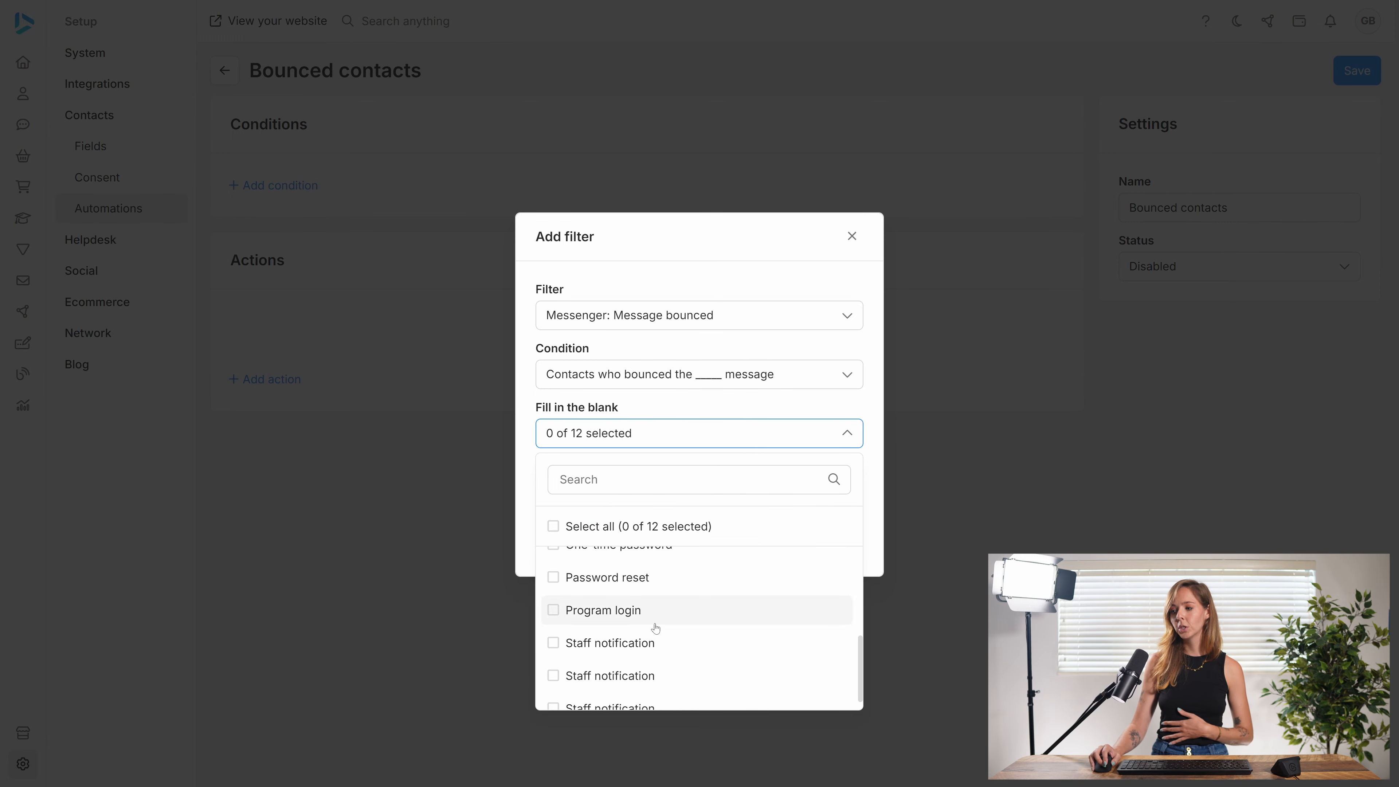
pyautogui.scroll(5, 652, 628)
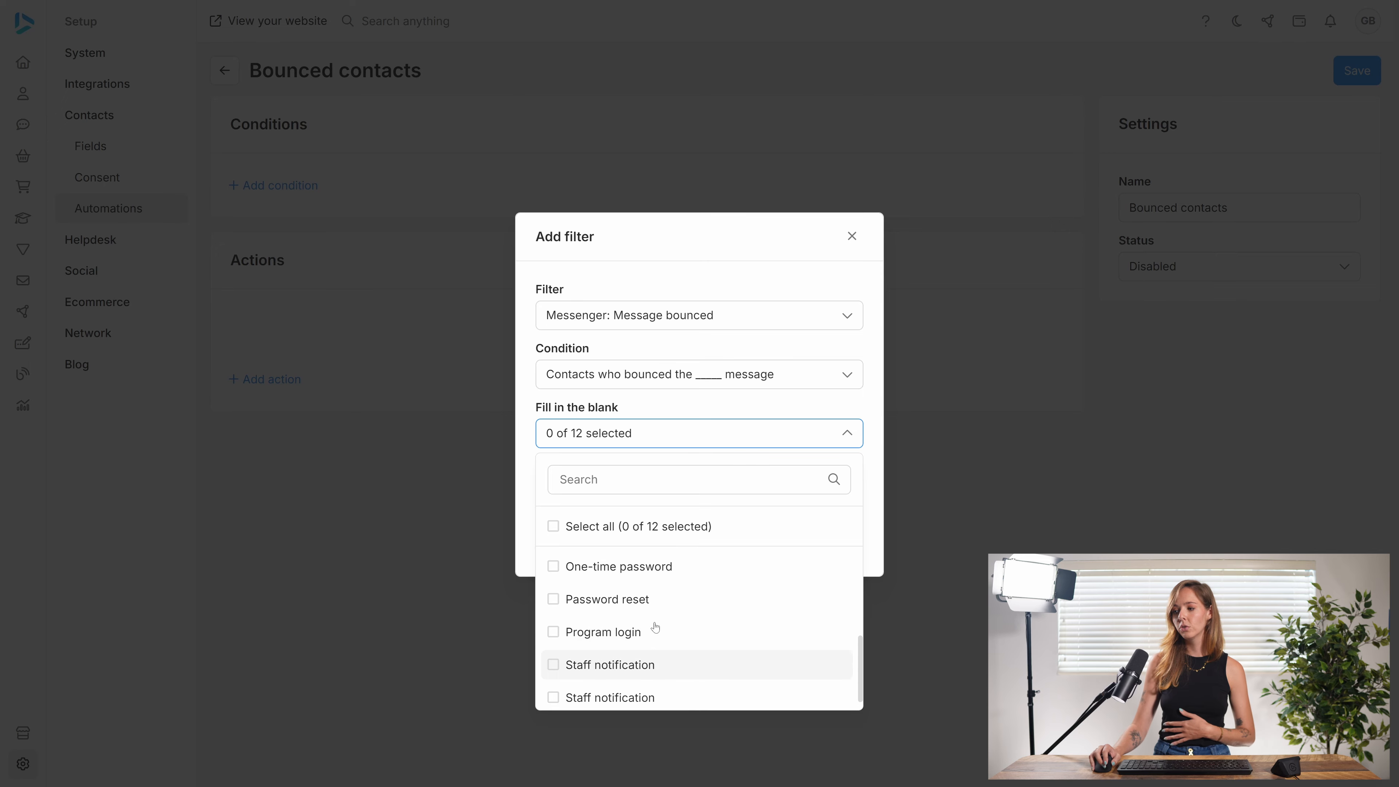
pyautogui.click(553, 526)
pyautogui.click(685, 443)
pyautogui.click(613, 491)
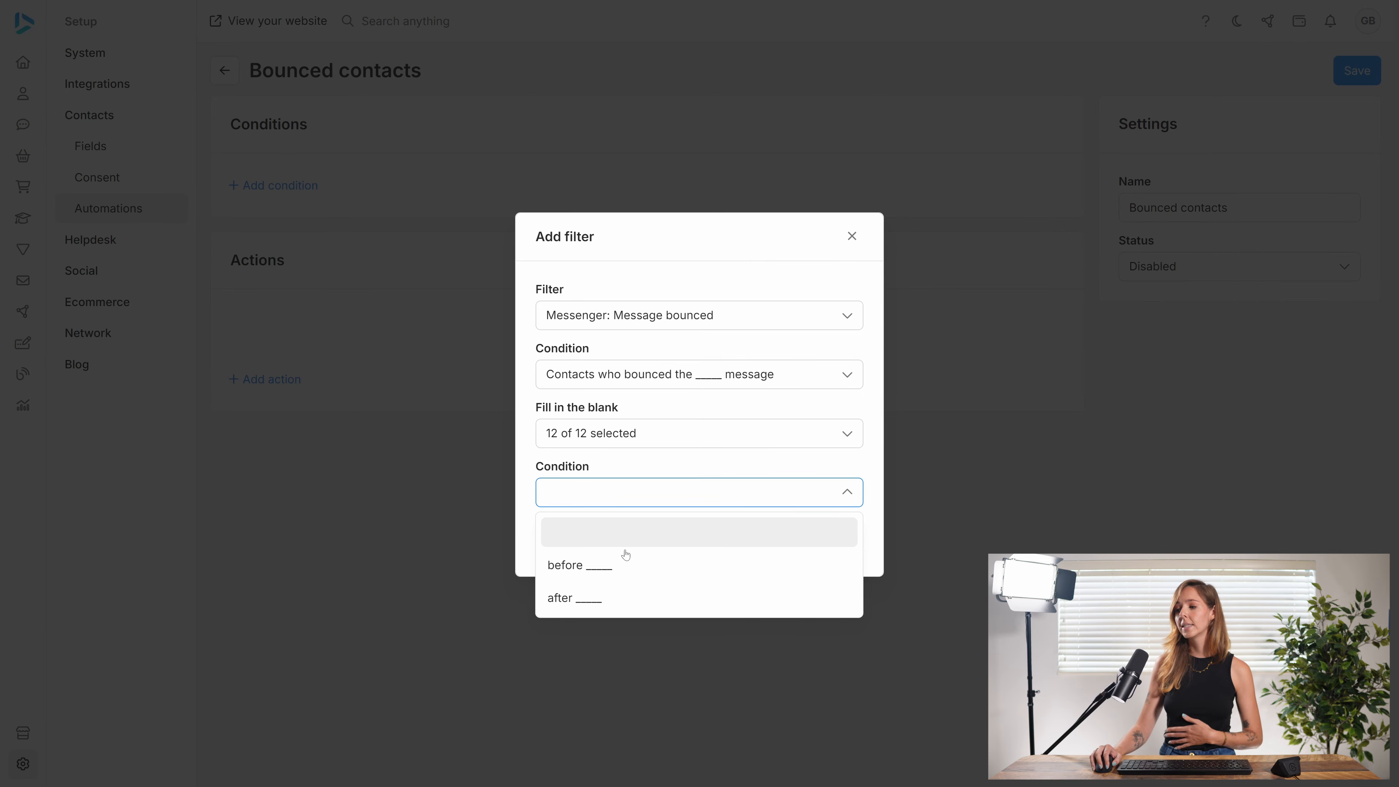
pyautogui.click(688, 484)
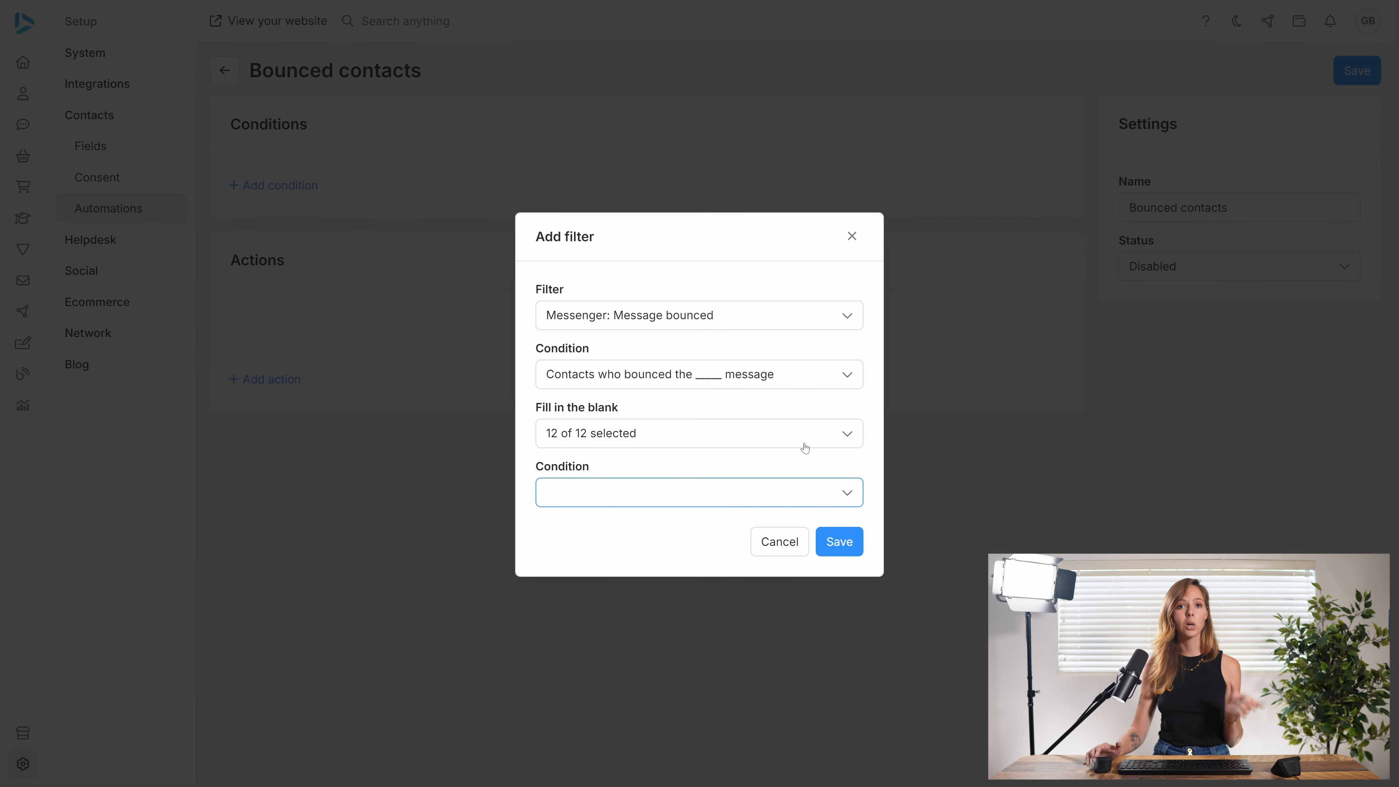
pyautogui.click(842, 544)
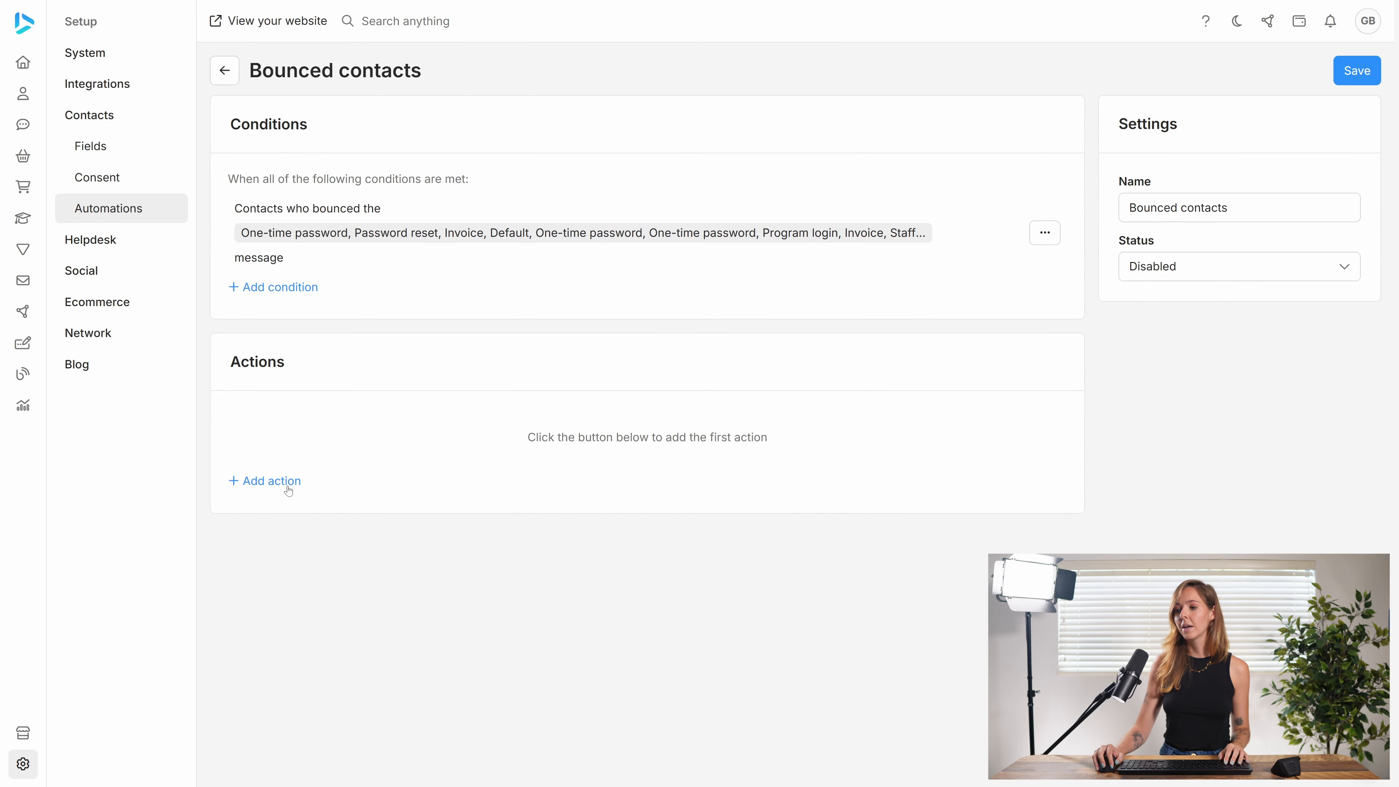
# Step: Add a Tag action to the automation, creating and choosing a new tag named "Bounced contact"
pyautogui.click(269, 481)
pyautogui.click(654, 377)
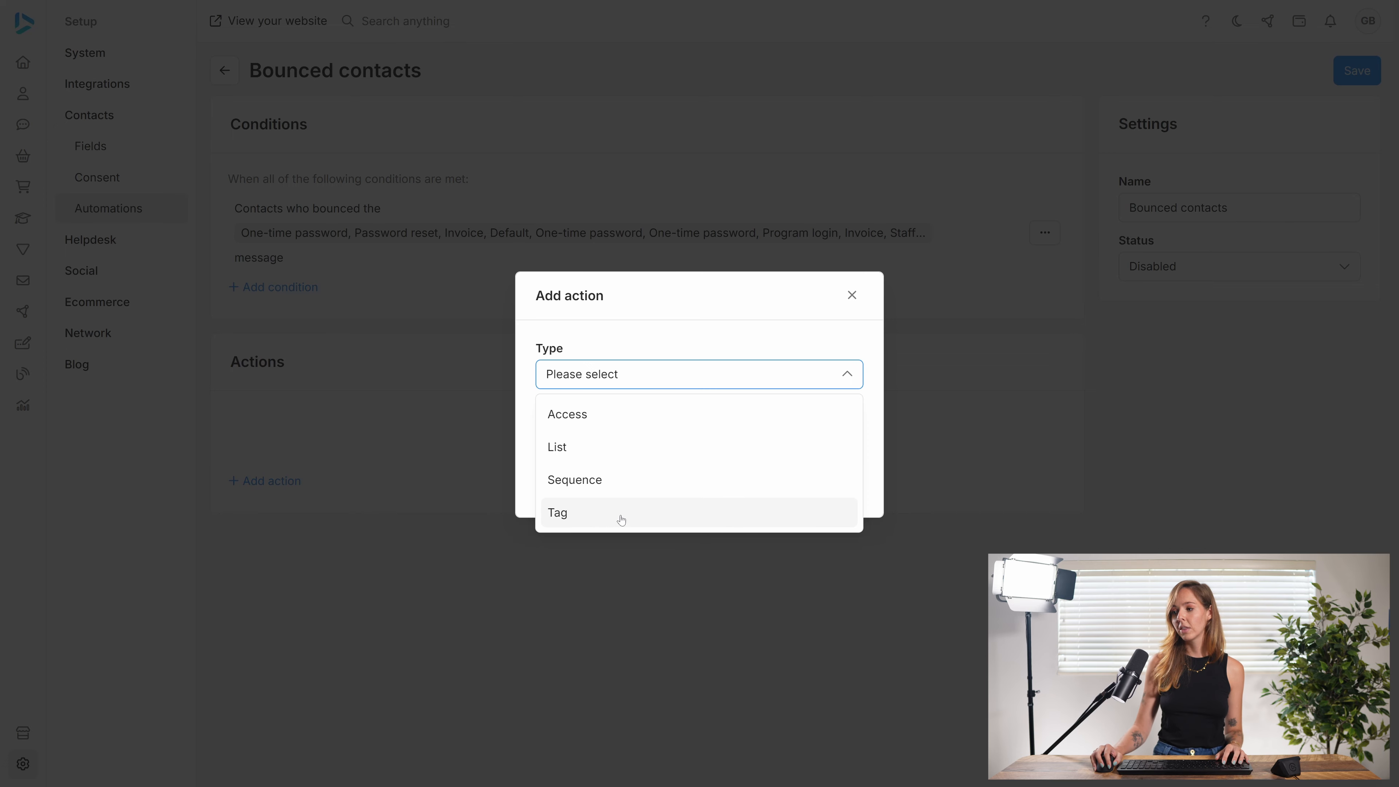
pyautogui.click(646, 522)
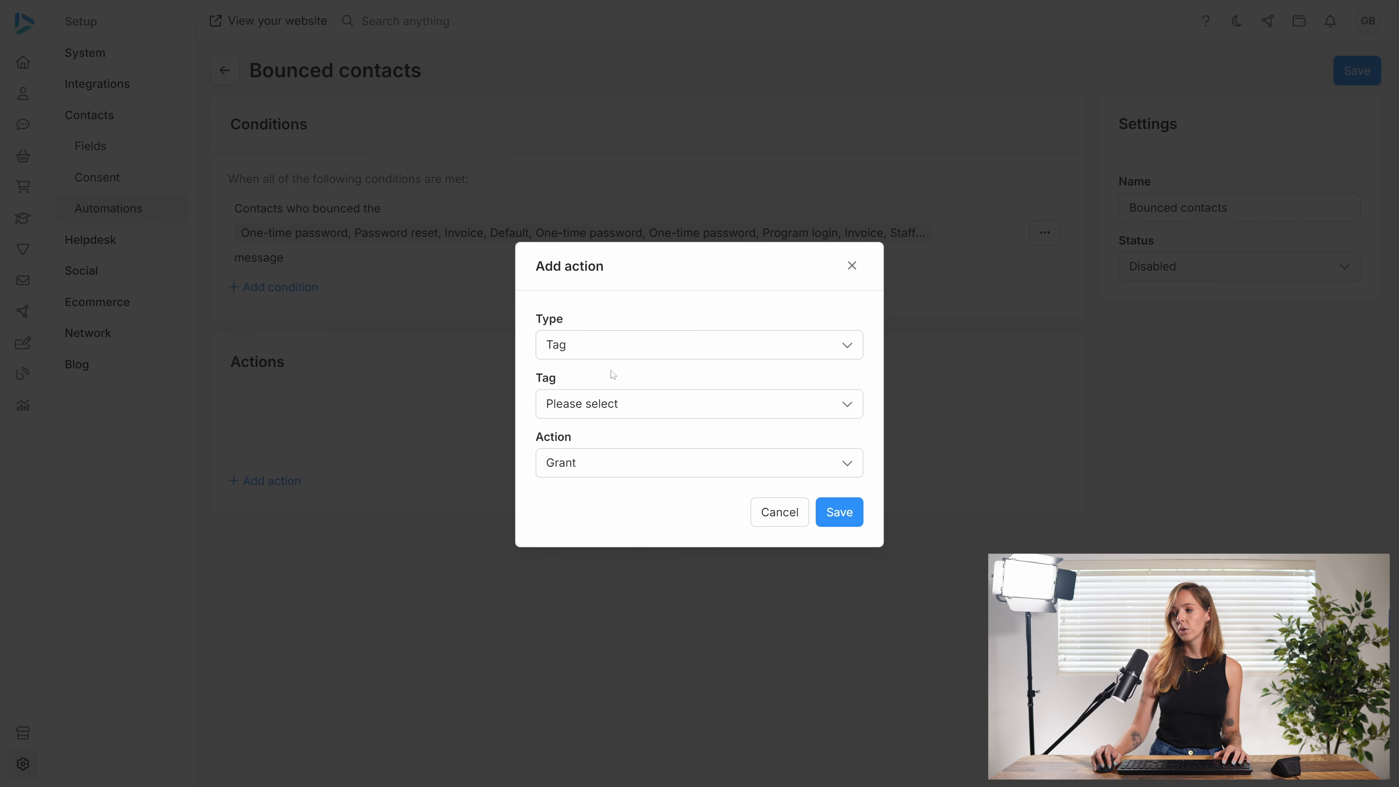
pyautogui.click(632, 416)
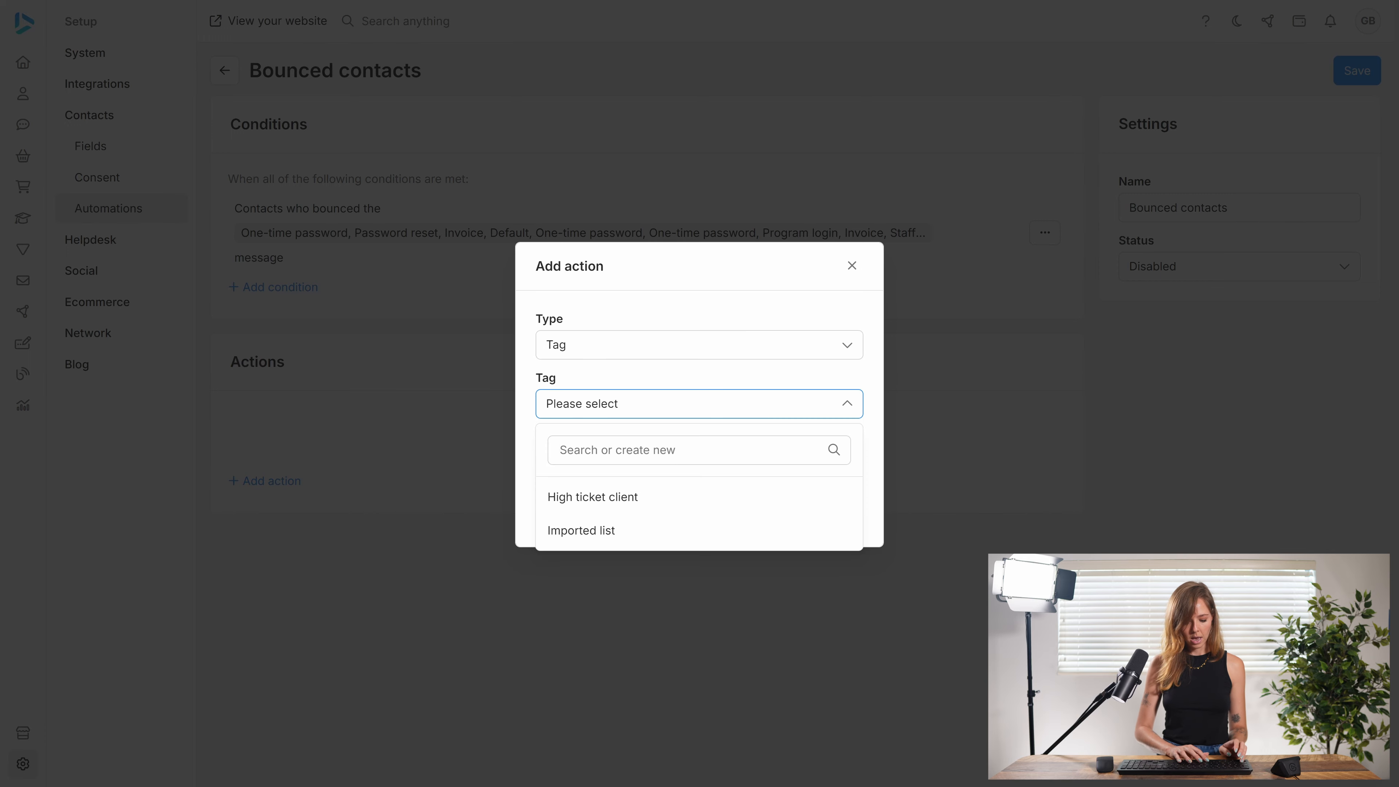
pyautogui.write('Bounced ')
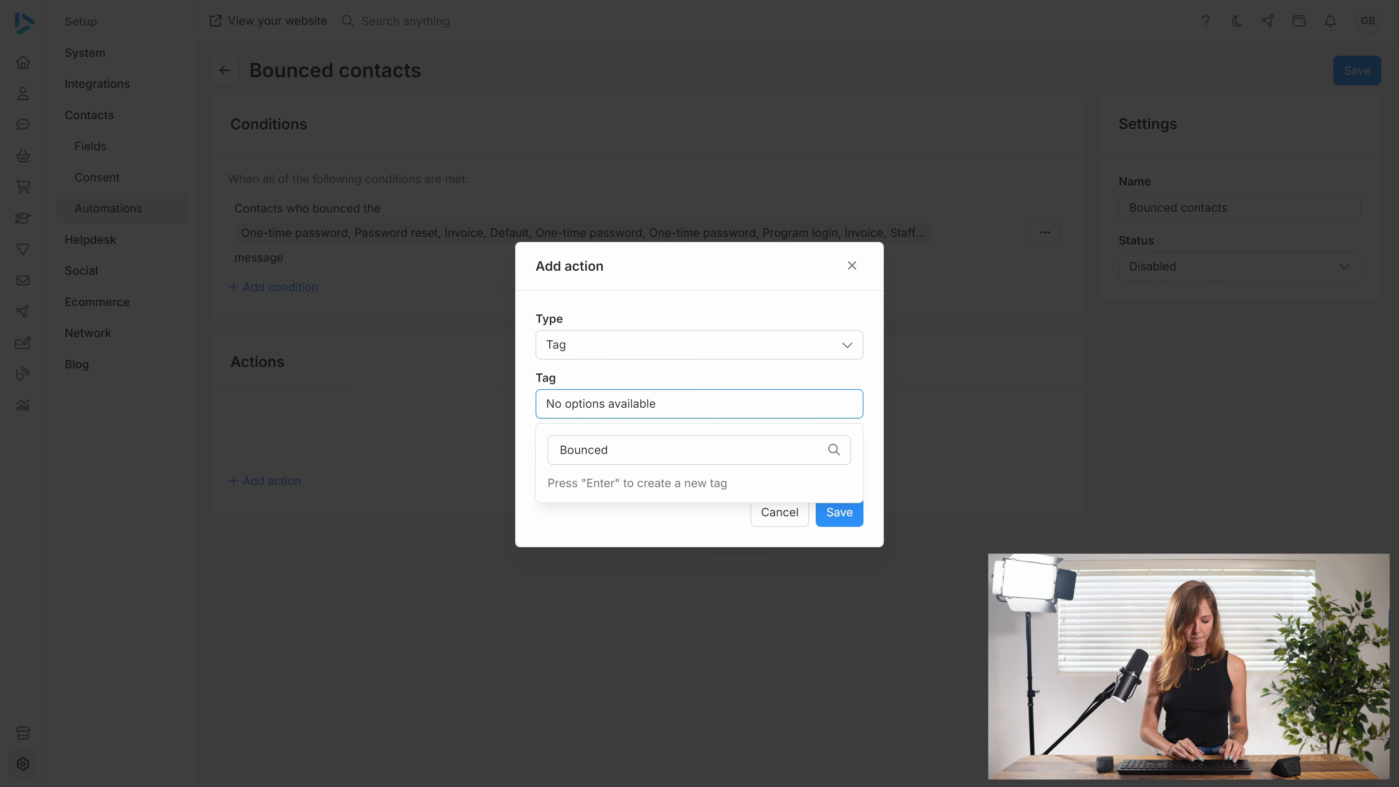
pyautogui.write('contact')
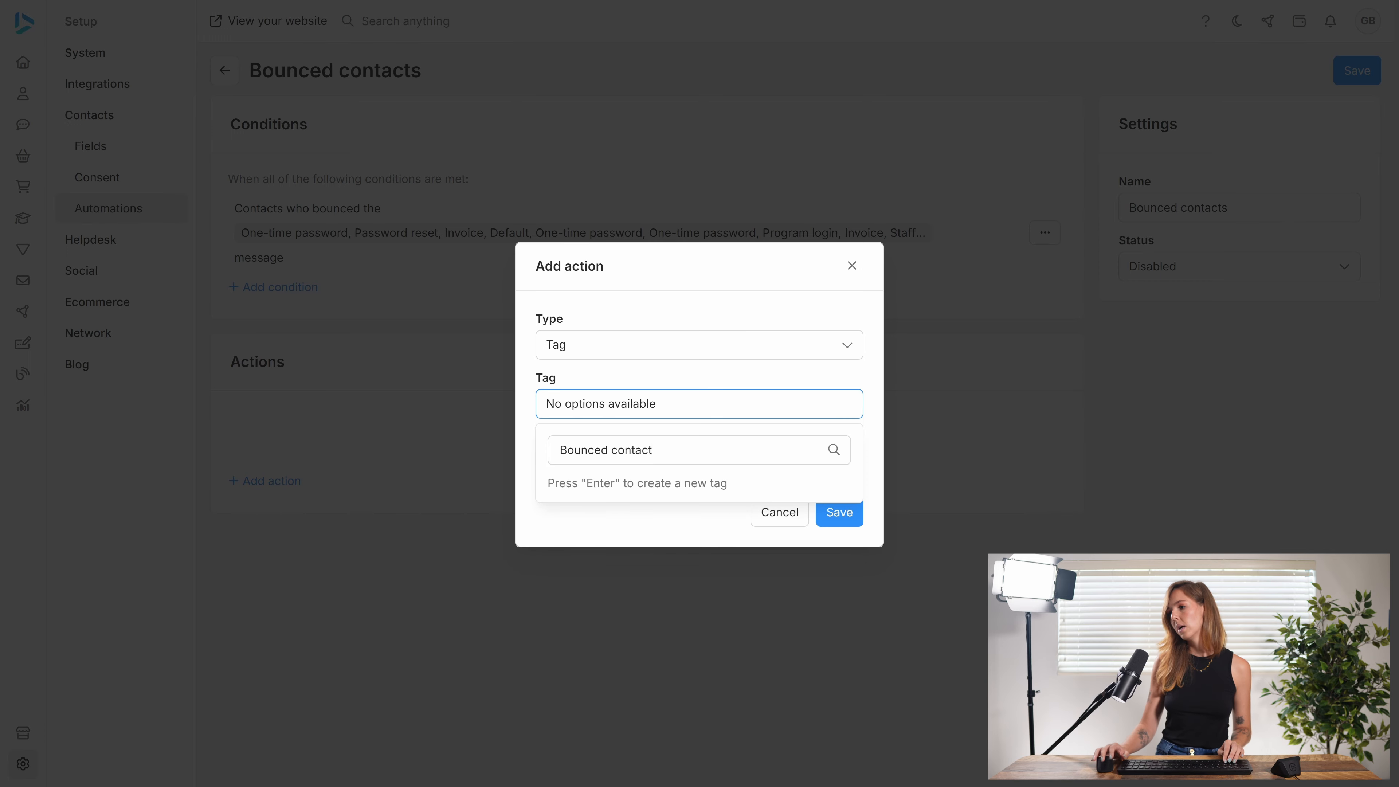
pyautogui.press('Return')
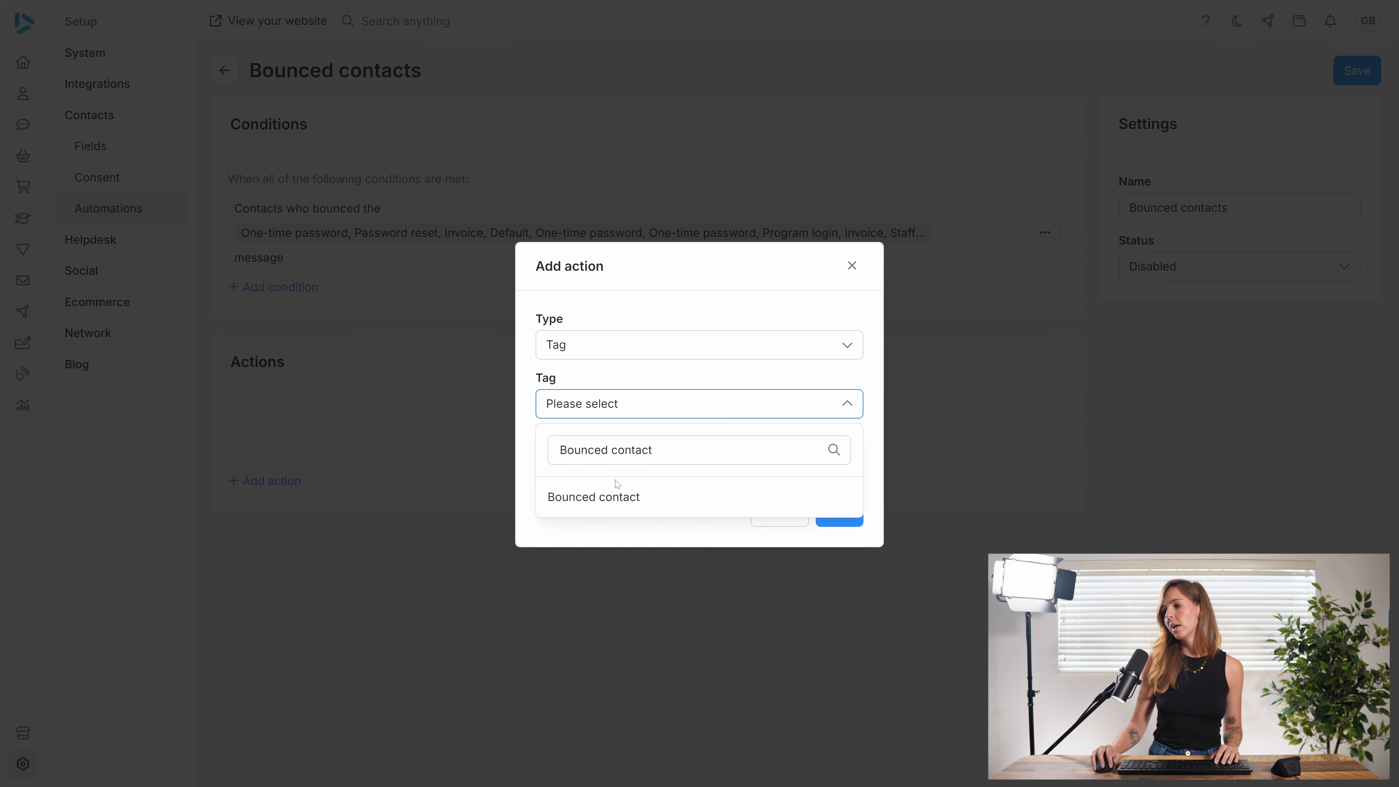
pyautogui.click(605, 495)
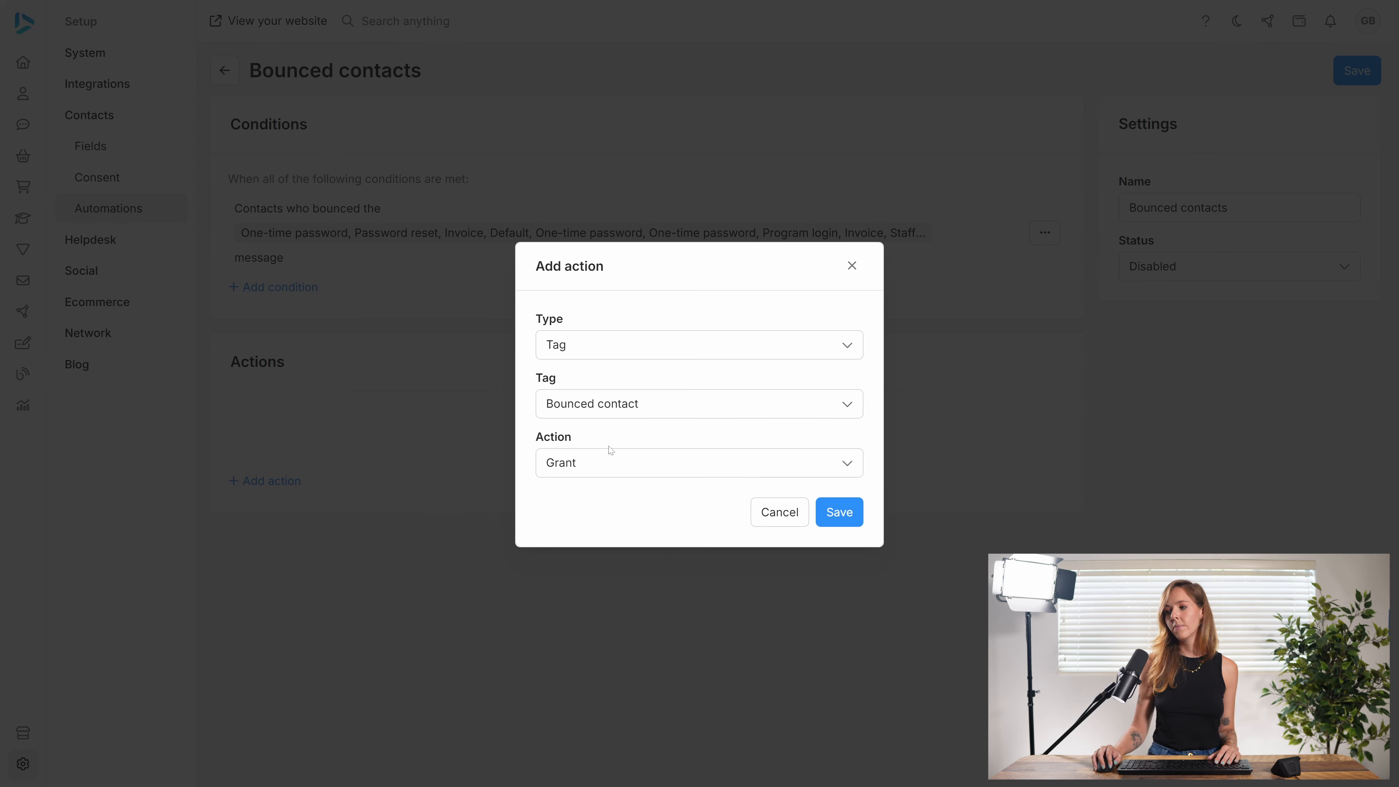
# Step: Keep the tag action set to Grant and save it
pyautogui.click(615, 464)
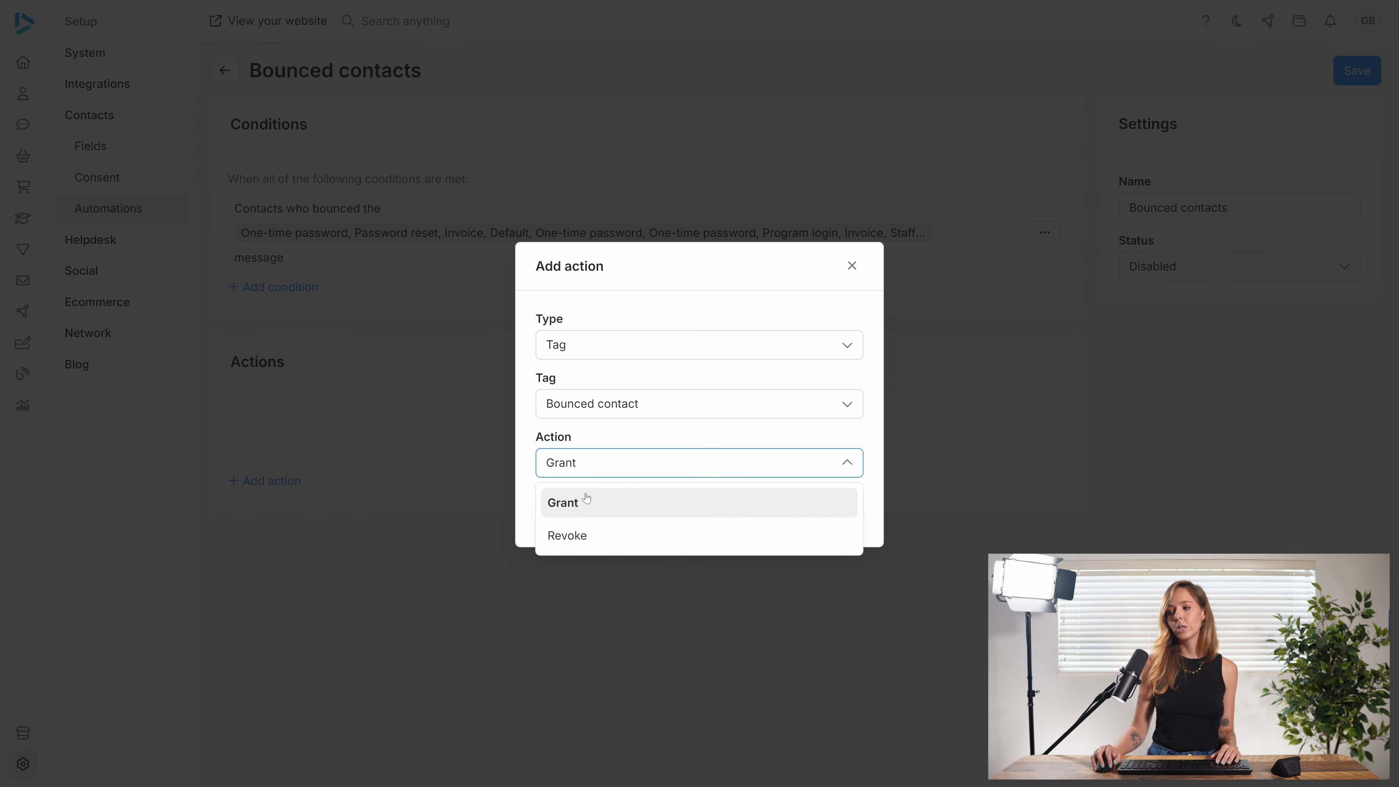
pyautogui.click(612, 465)
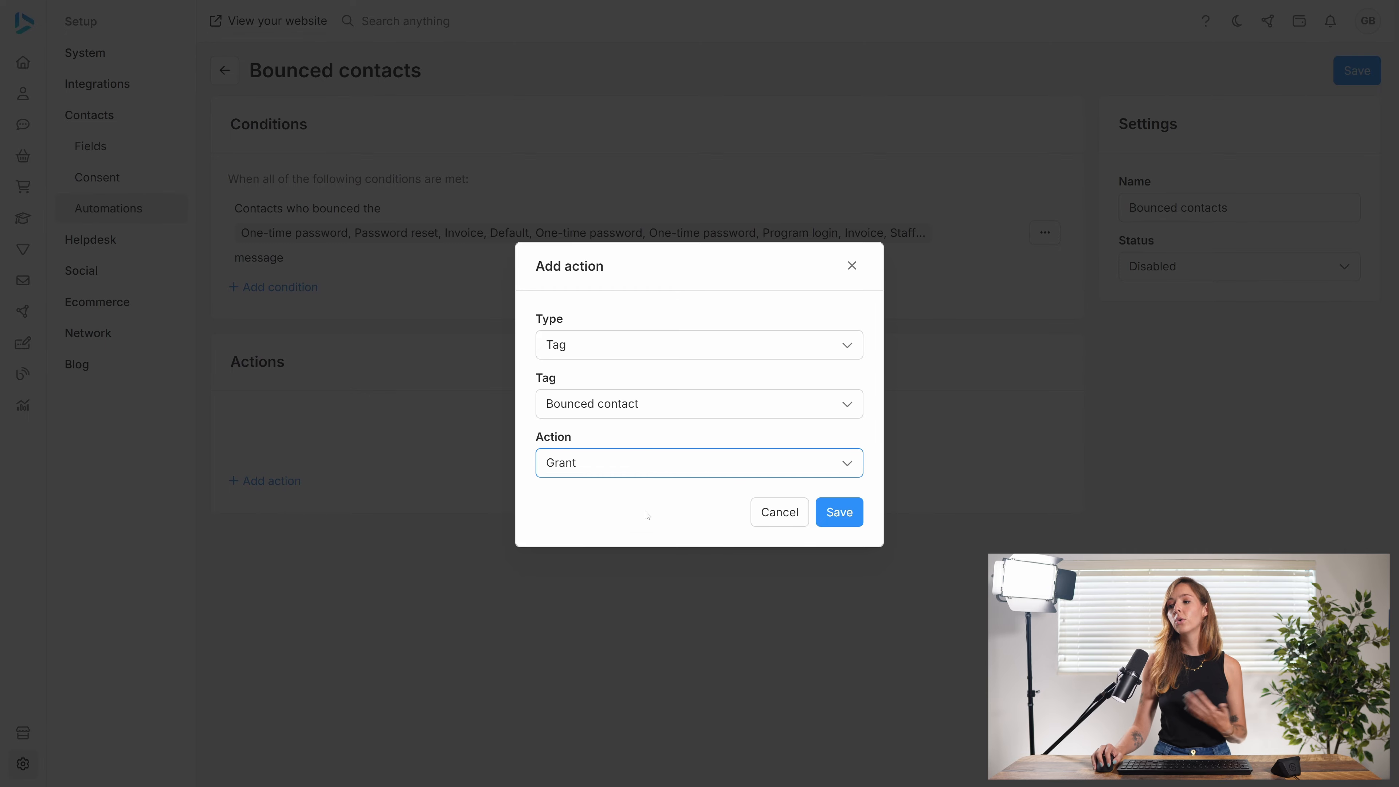
pyautogui.click(846, 516)
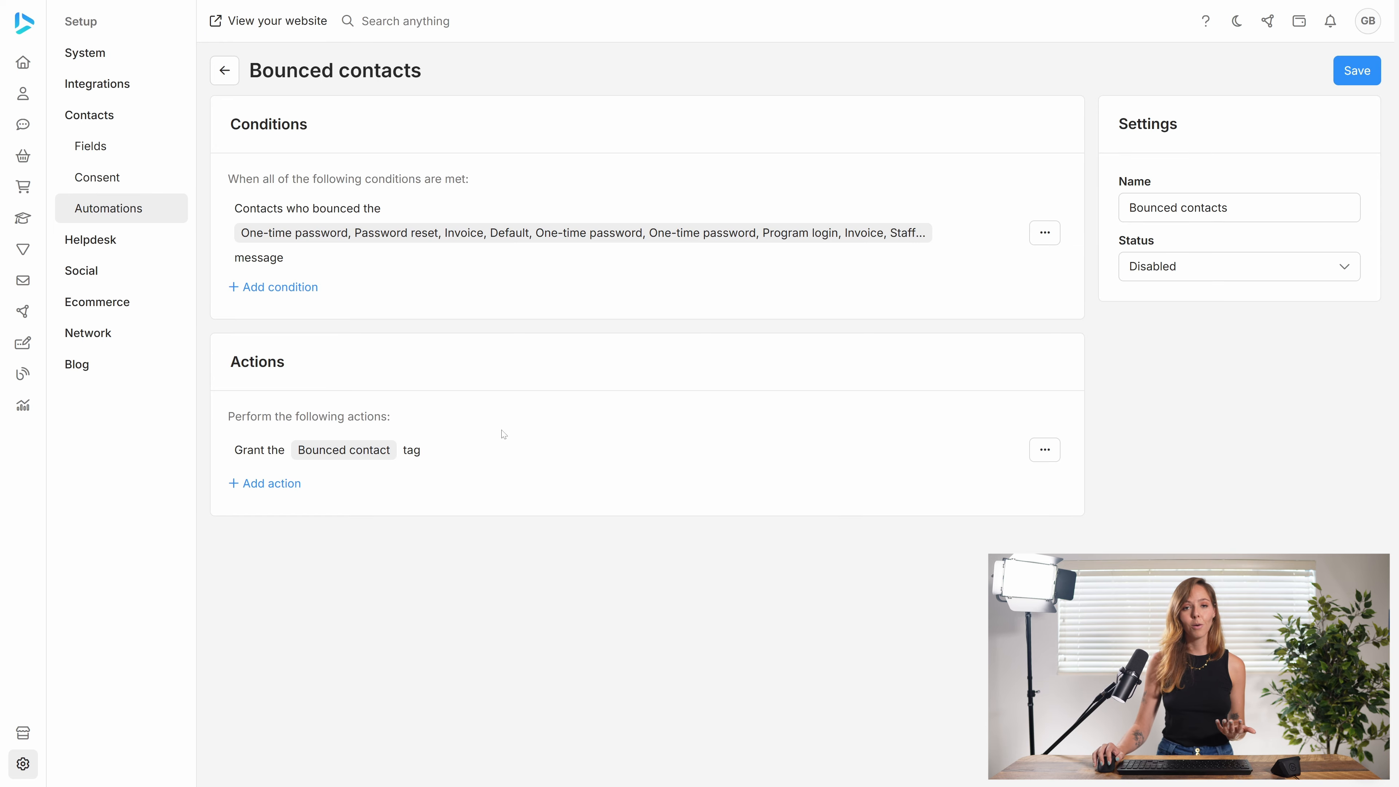
pyautogui.click(279, 287)
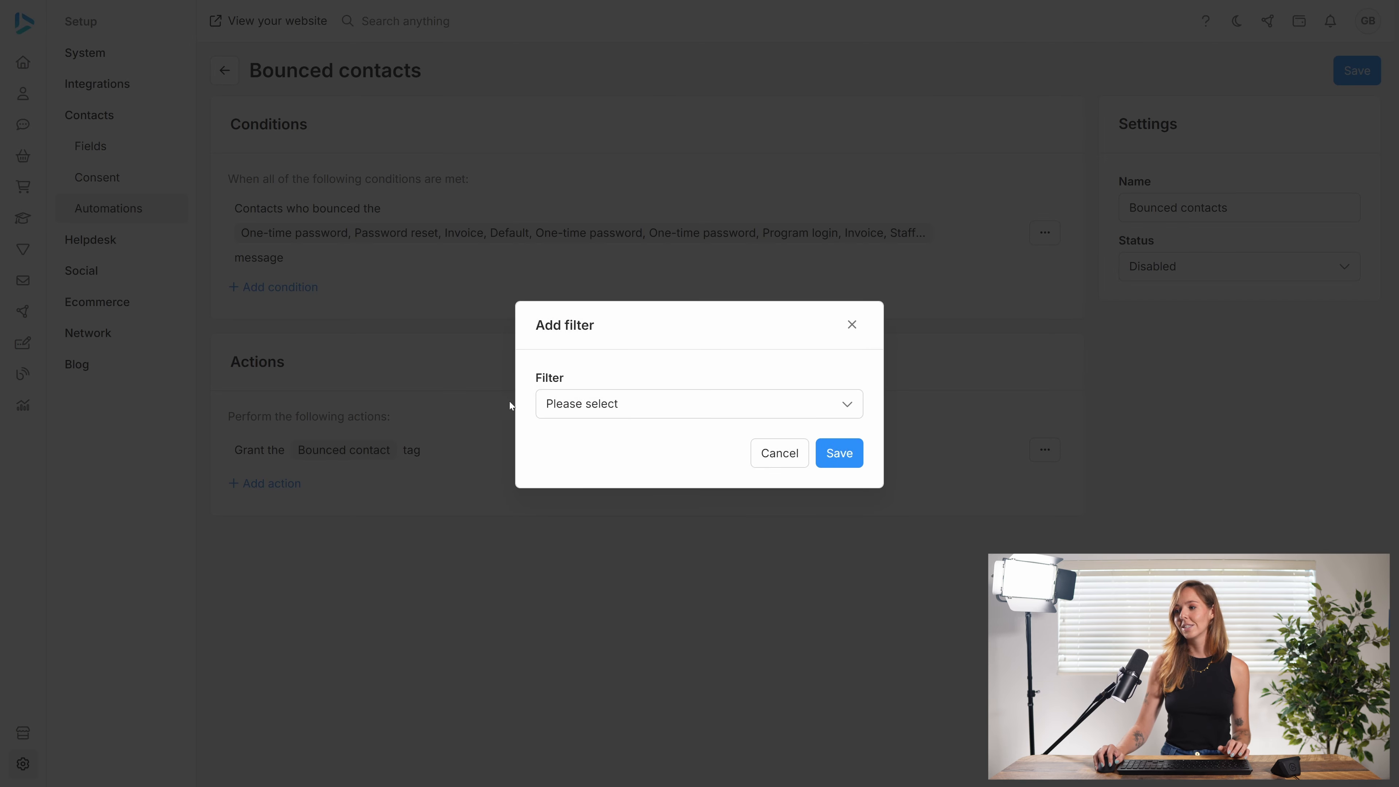
pyautogui.click(639, 420)
pyautogui.scroll(-15, 606, 559)
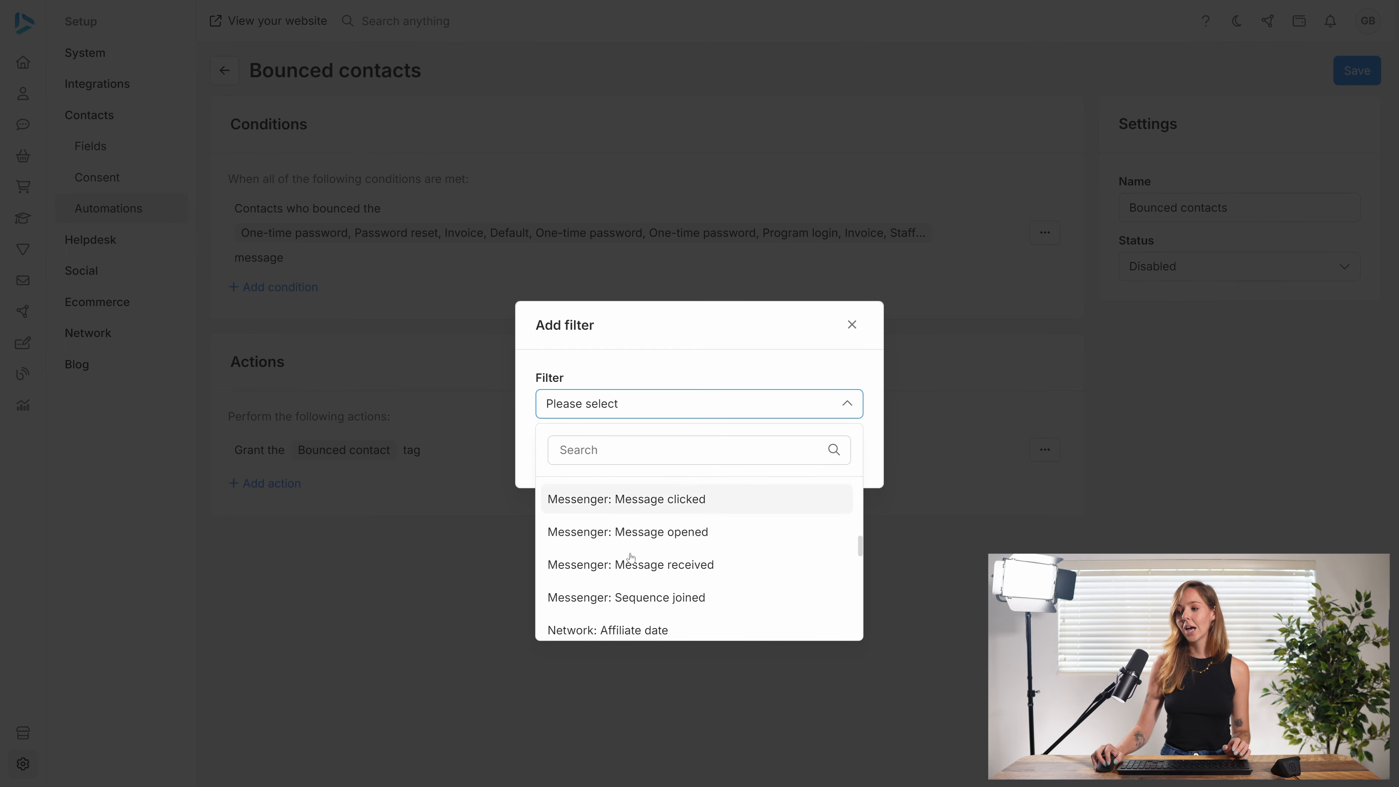
pyautogui.scroll(15, 631, 558)
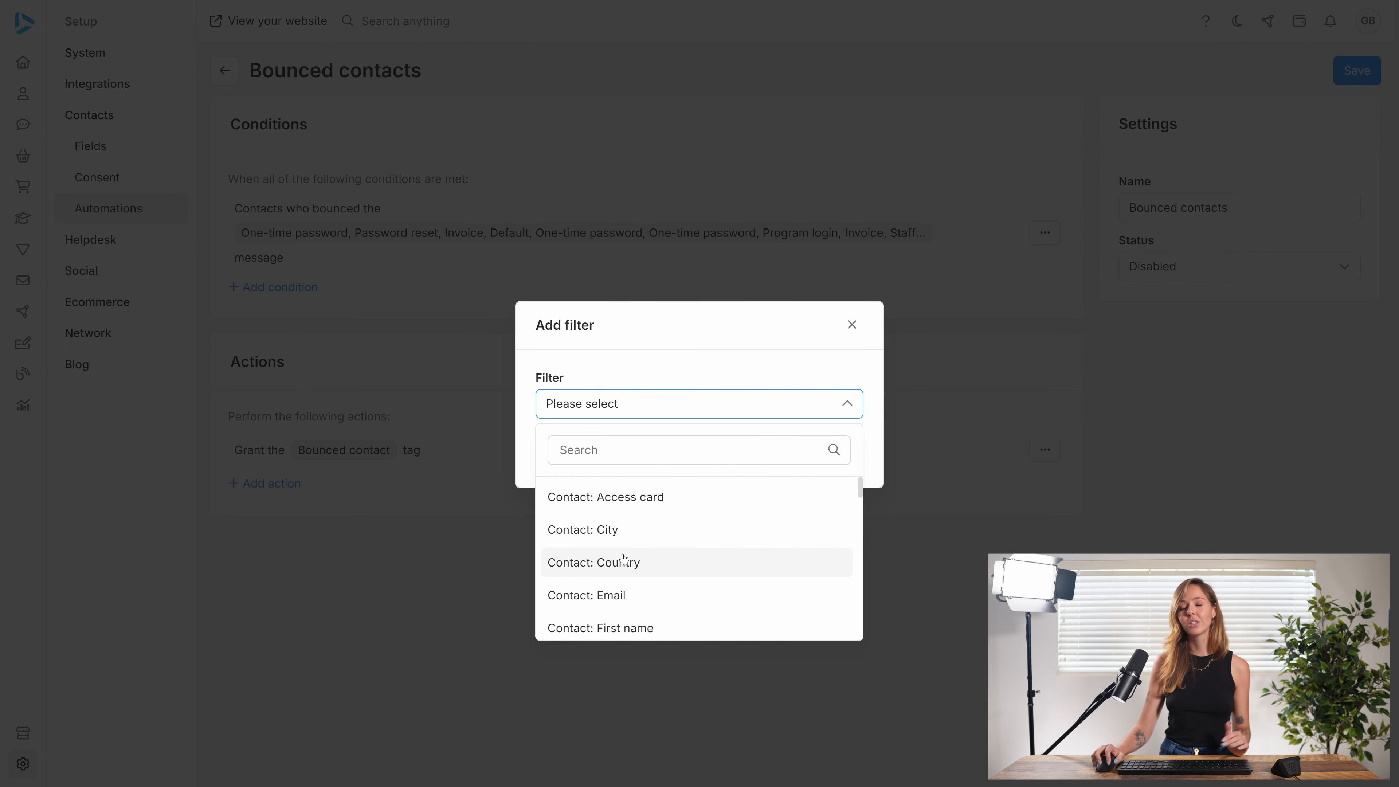
pyautogui.click(851, 324)
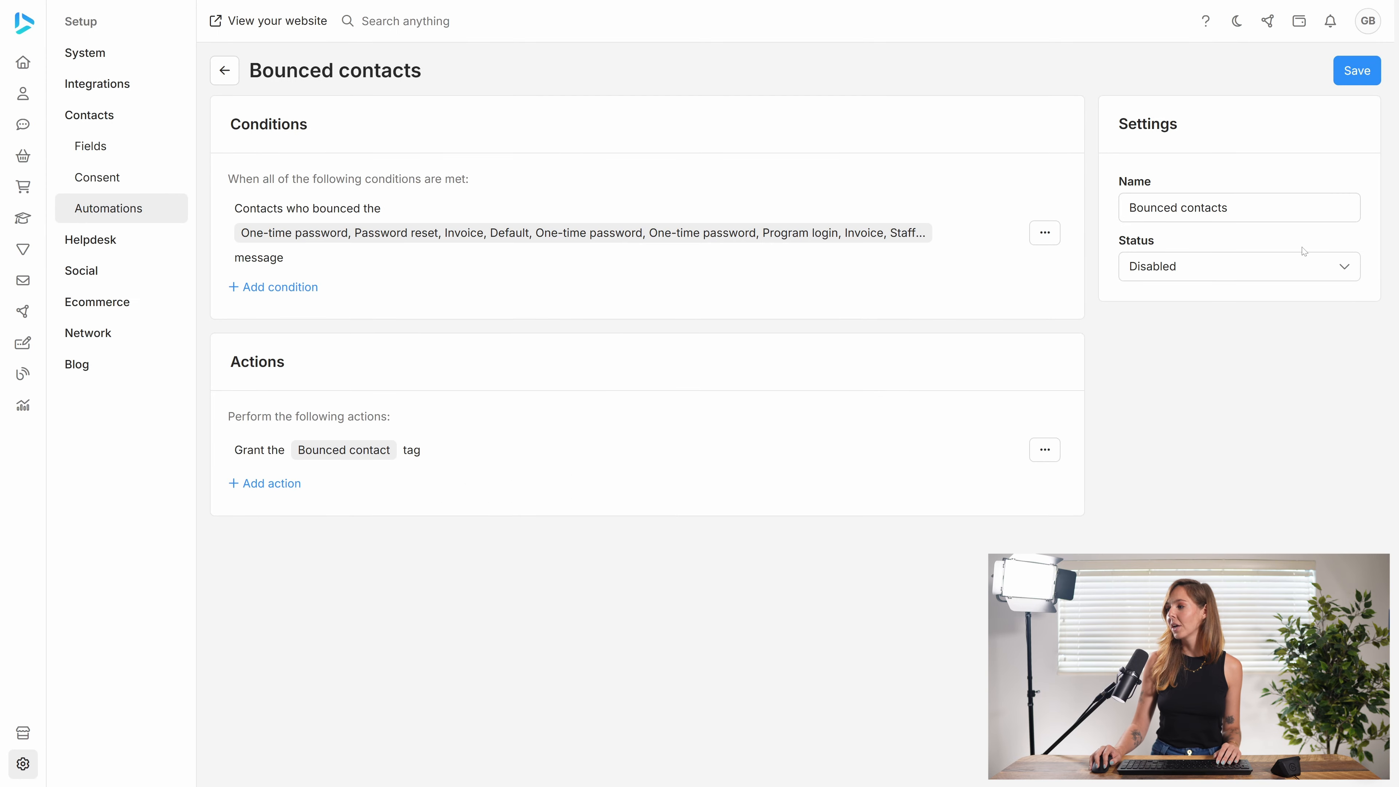
# Step: Set the Bounced contacts automation's status to Enabled, save it, and return to the automations list
pyautogui.click(1210, 267)
pyautogui.click(1181, 335)
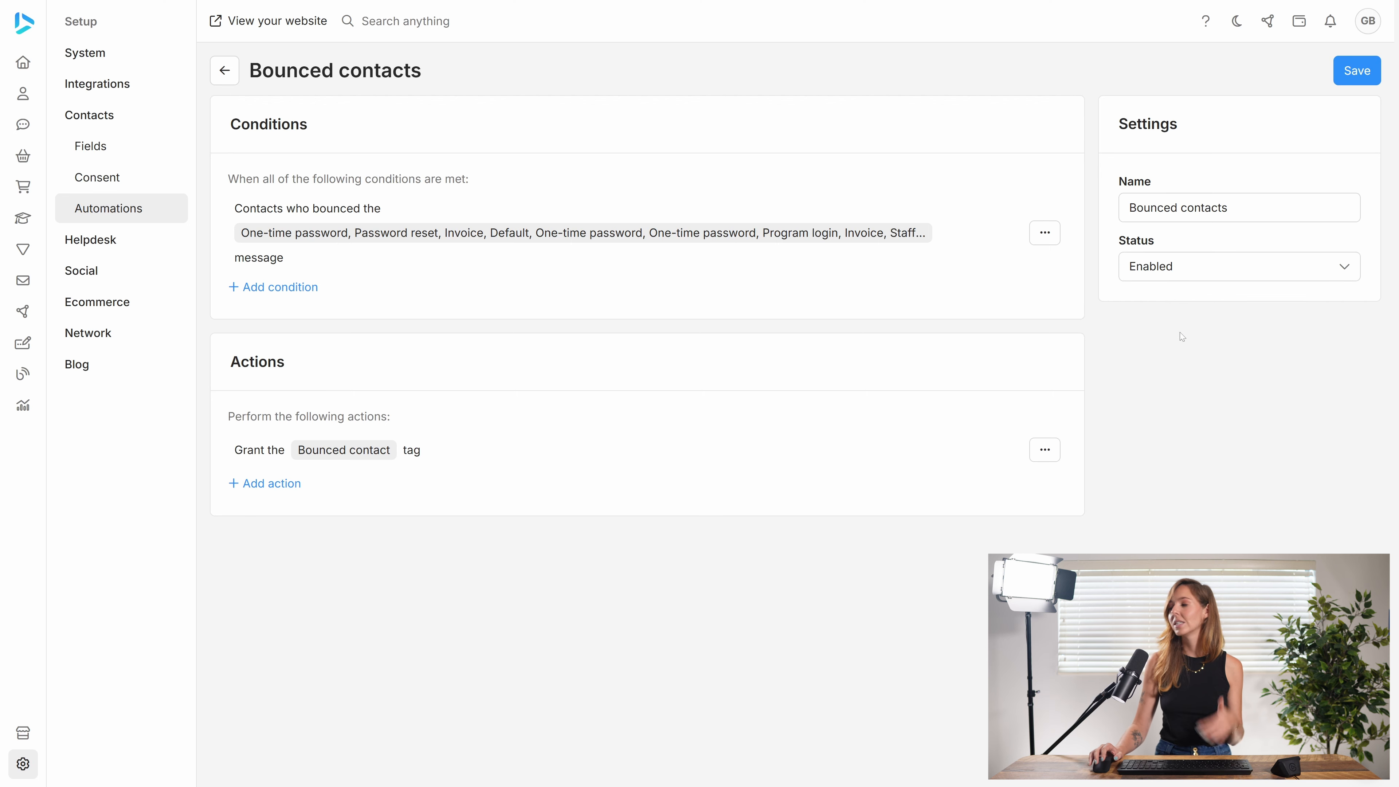
pyautogui.click(1358, 76)
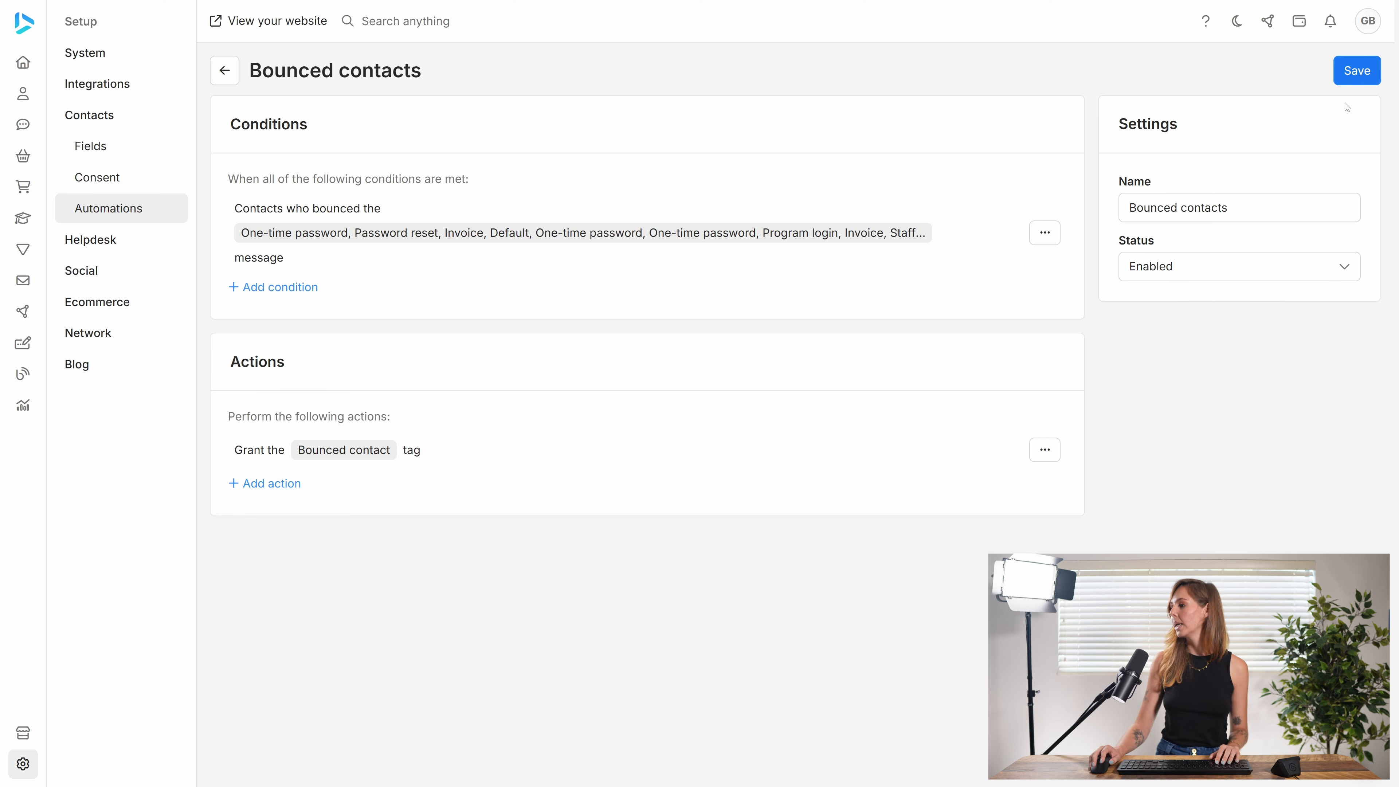
pyautogui.click(230, 75)
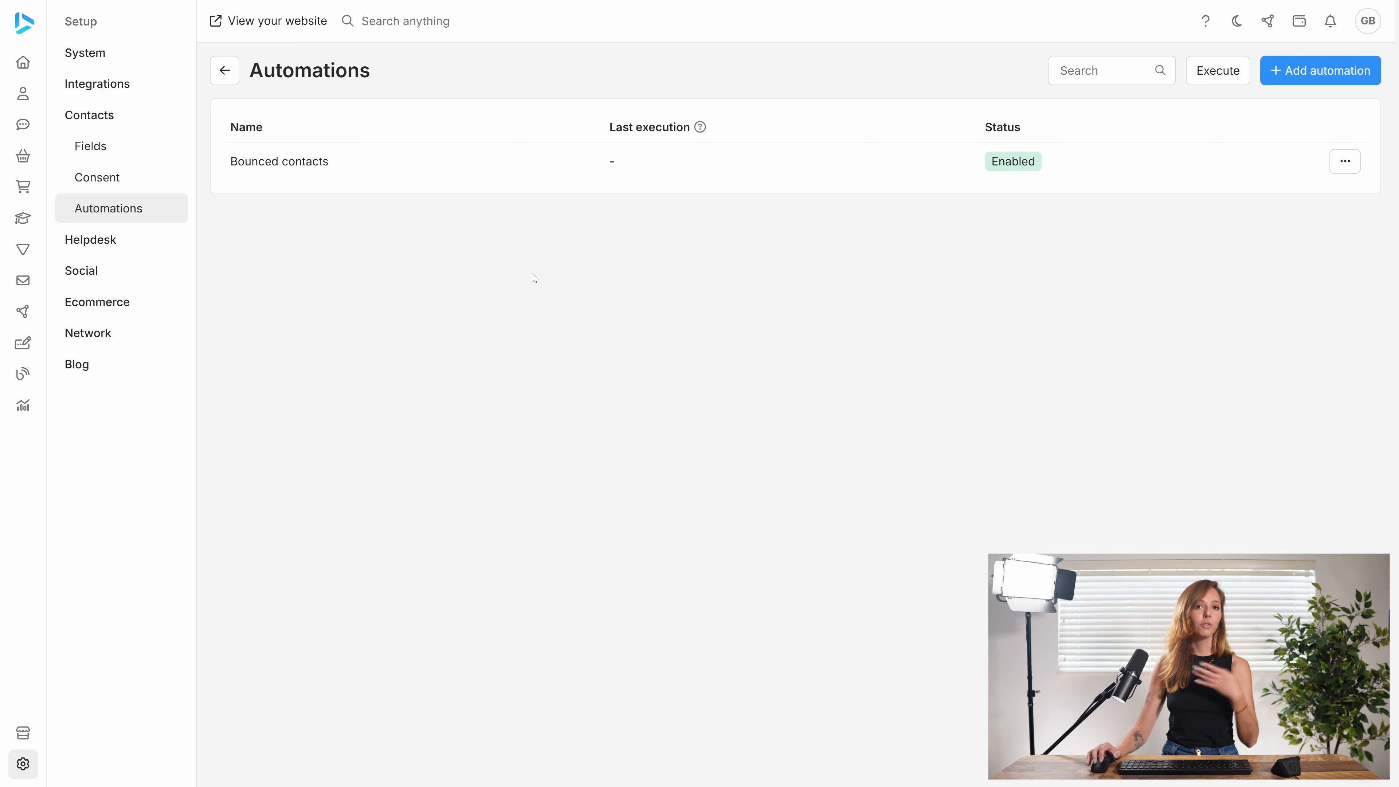
# Step: Start a new view for the contacts' user list and name it "Bounced"
pyautogui.click(22, 94)
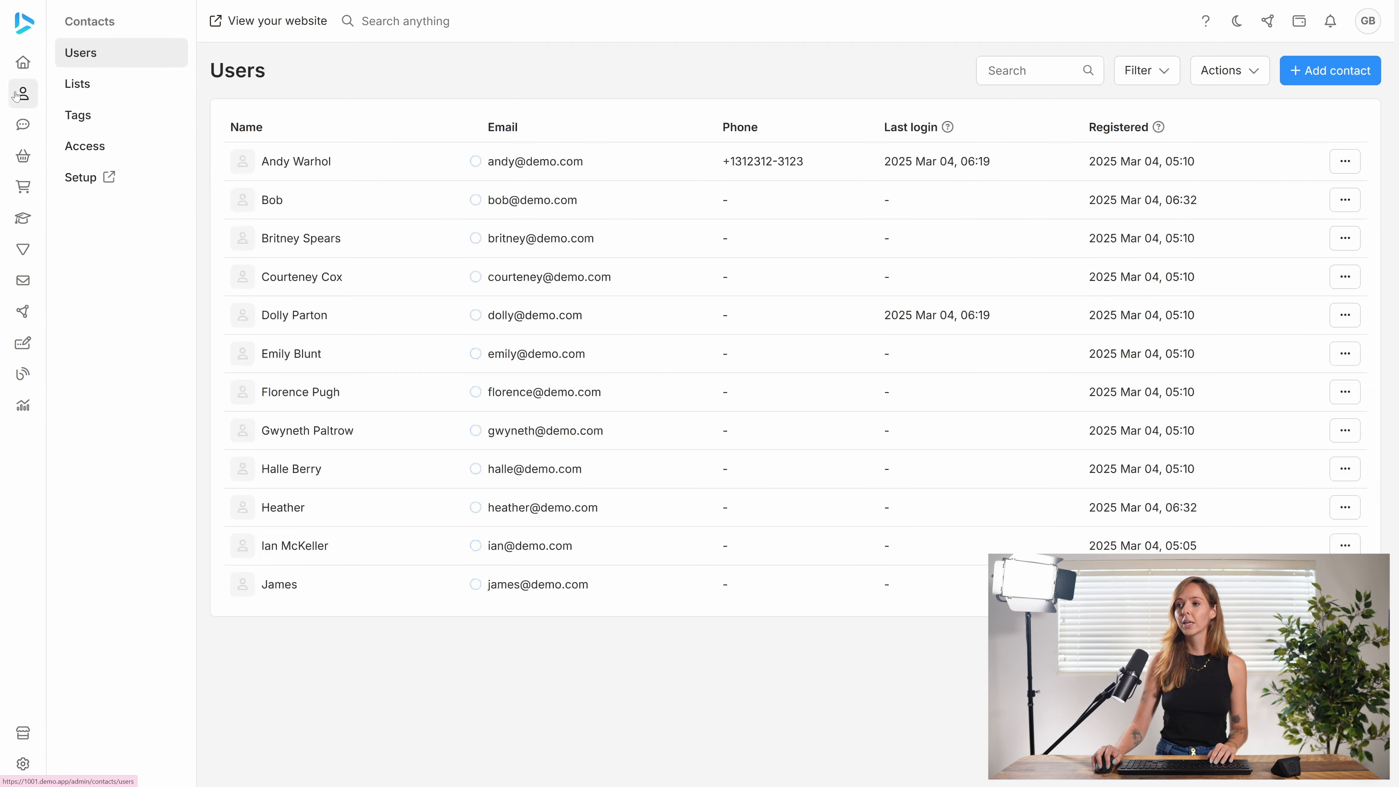
pyautogui.click(1133, 72)
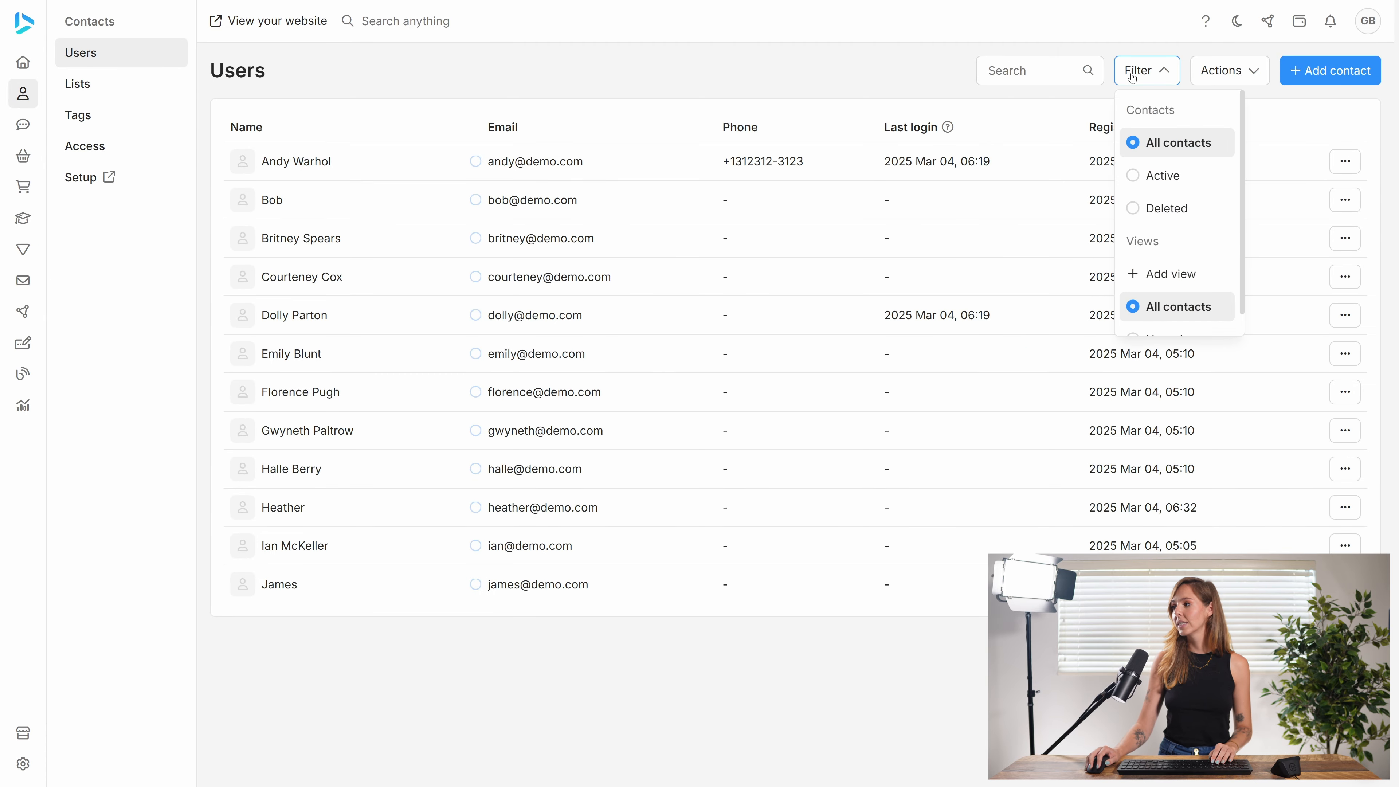
pyautogui.click(1158, 278)
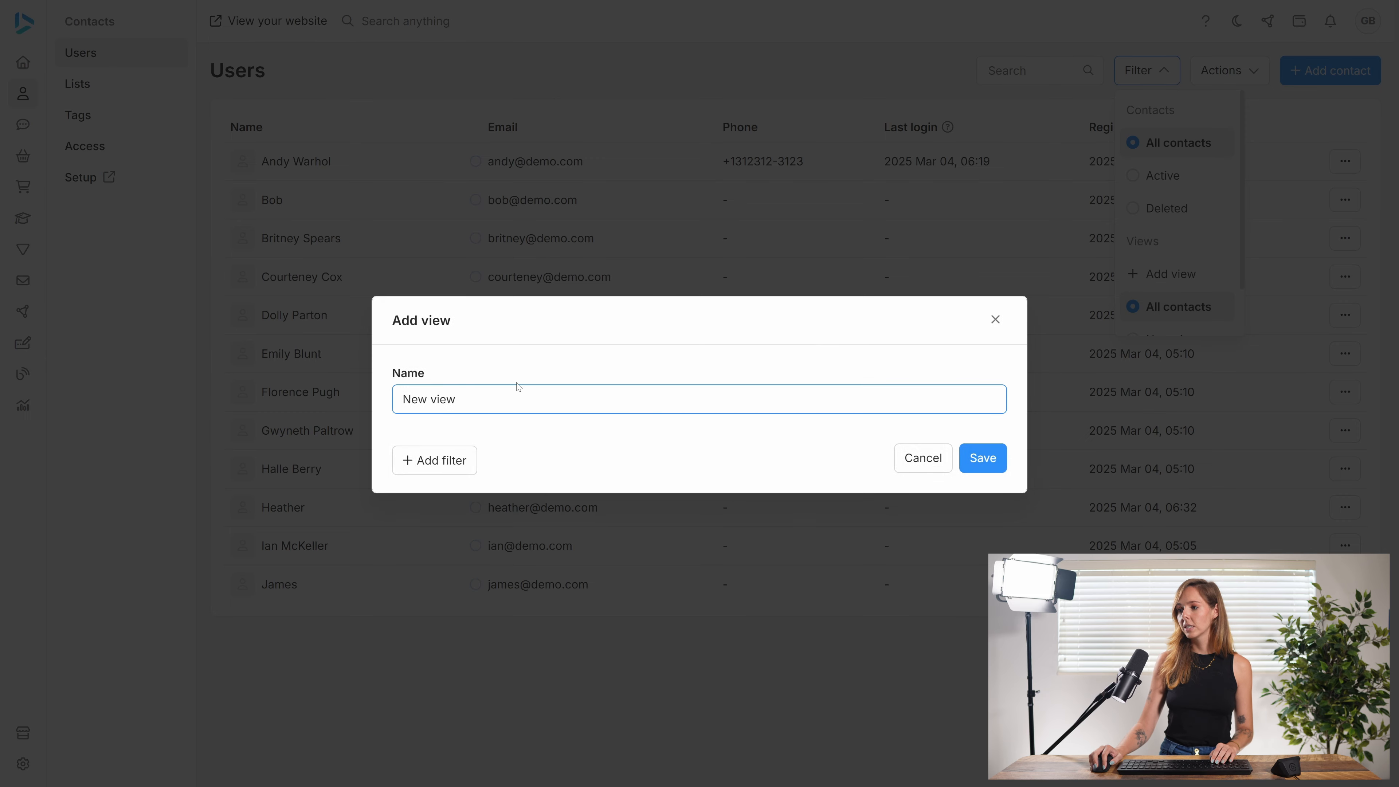
pyautogui.hotkey('ctrl', 'a')
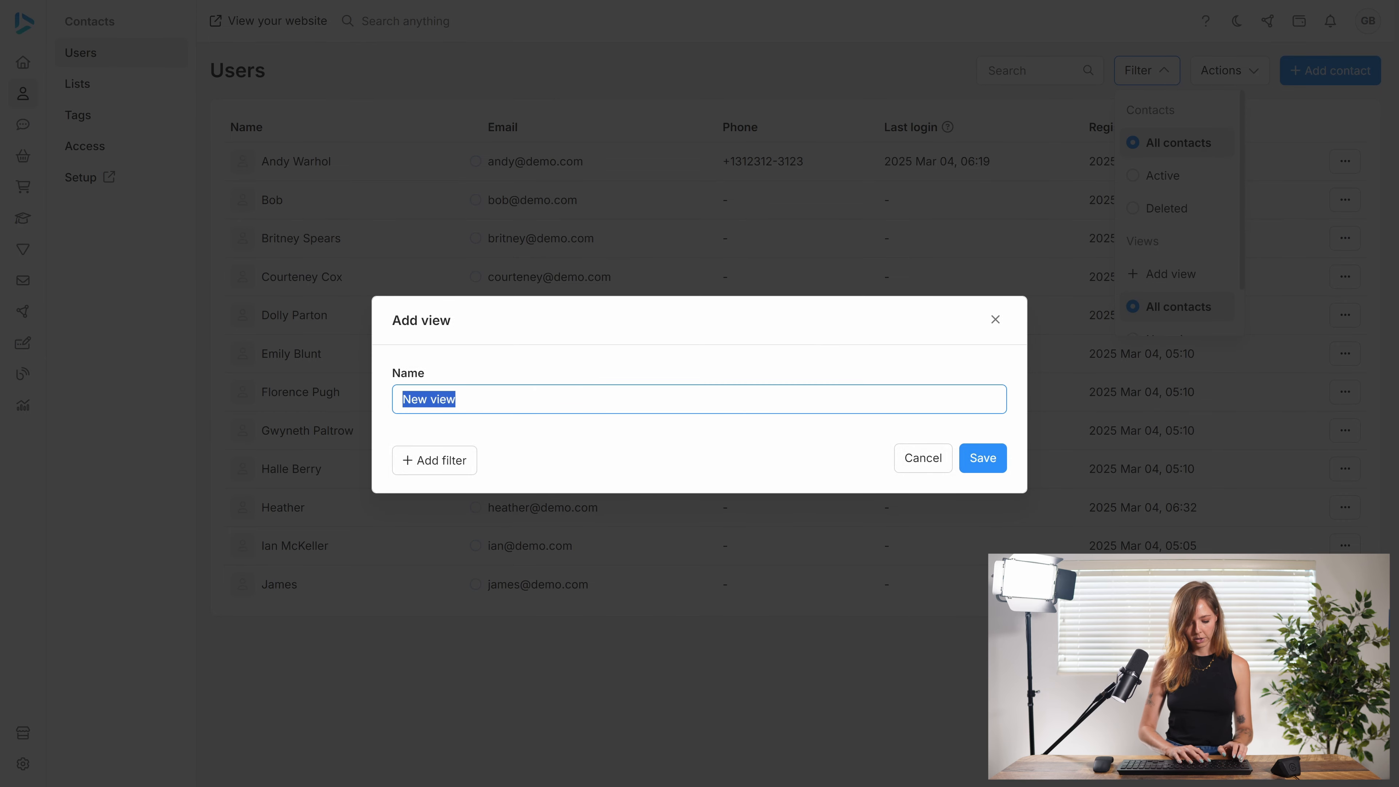
pyautogui.write('Bounced')
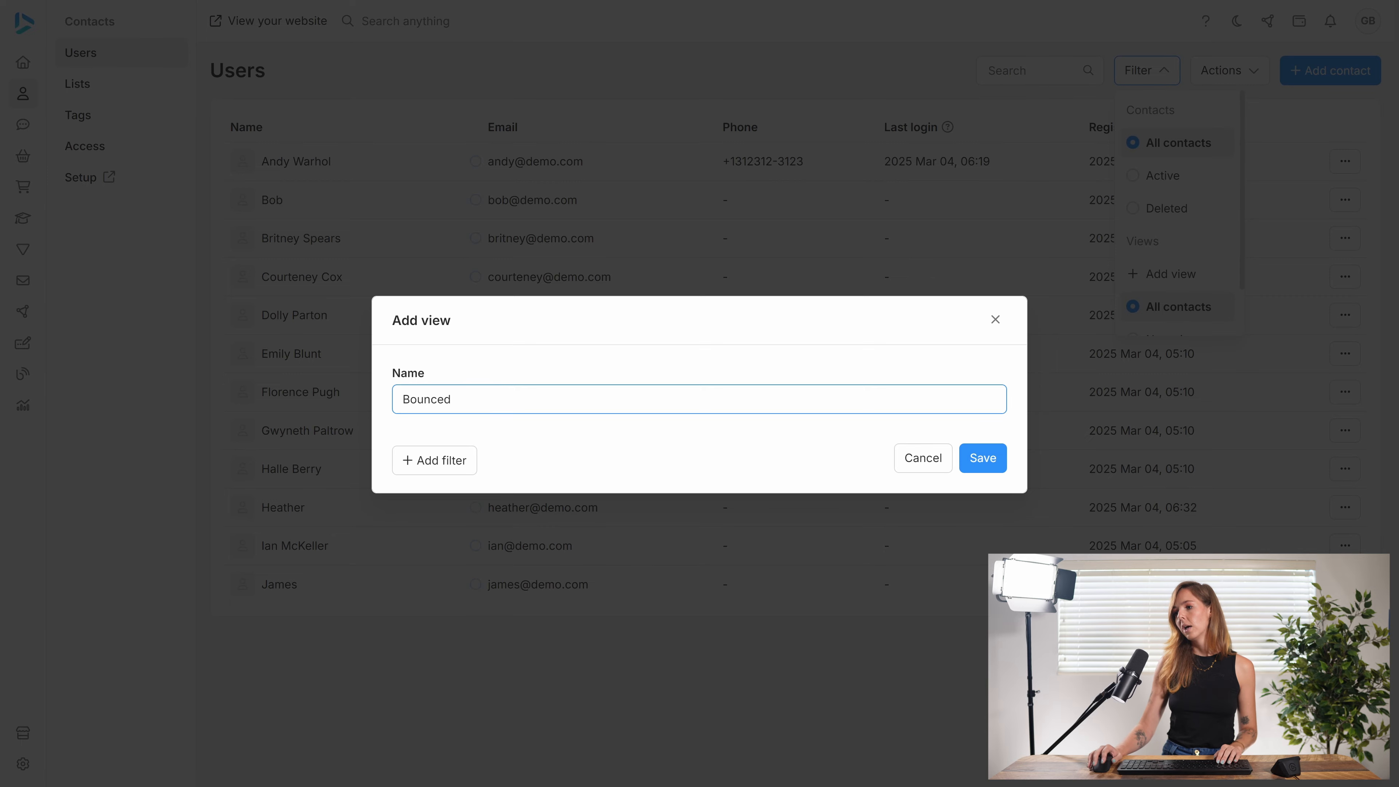
# Step: Add a filter to the Bounced view and base it on "Contact: Tag"
pyautogui.click(451, 460)
pyautogui.click(593, 409)
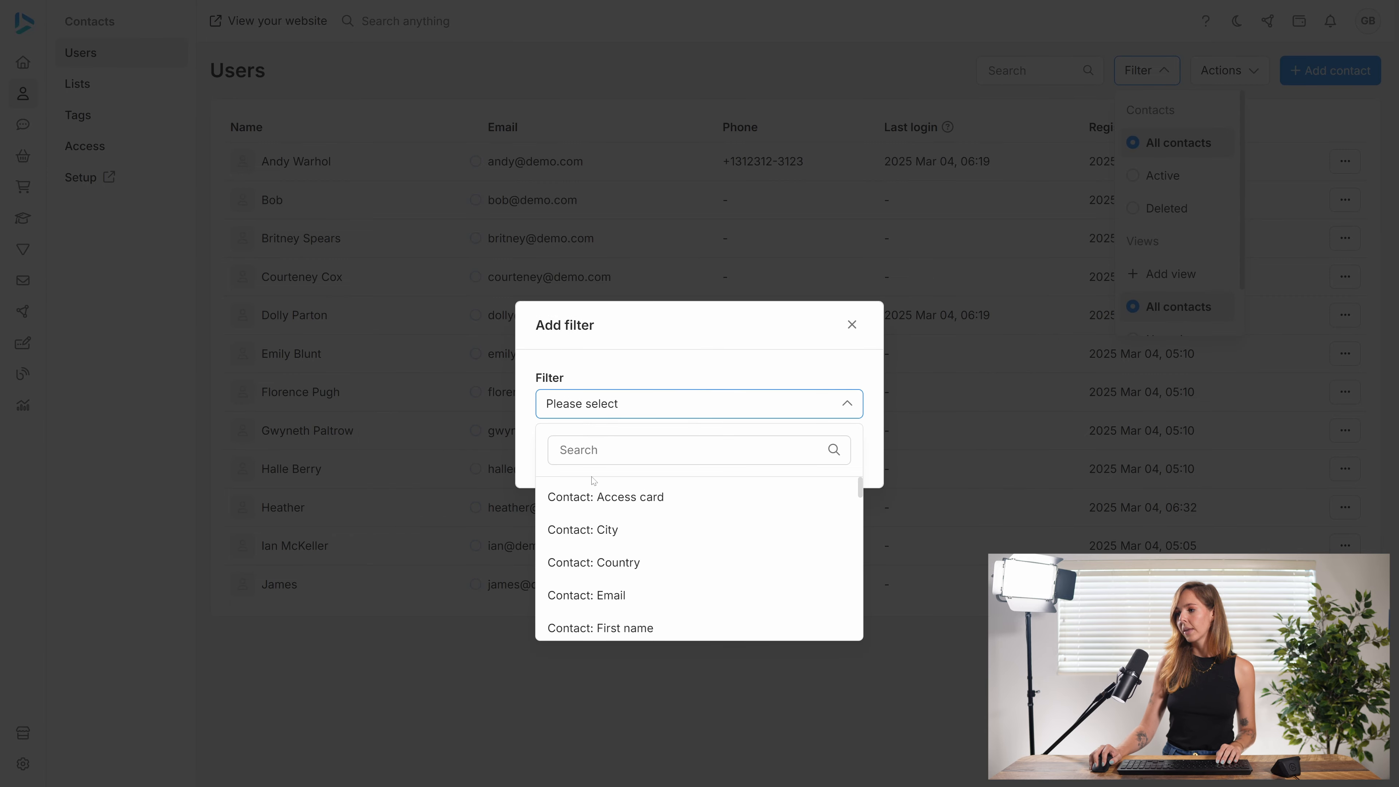
pyautogui.scroll(-3, 630, 561)
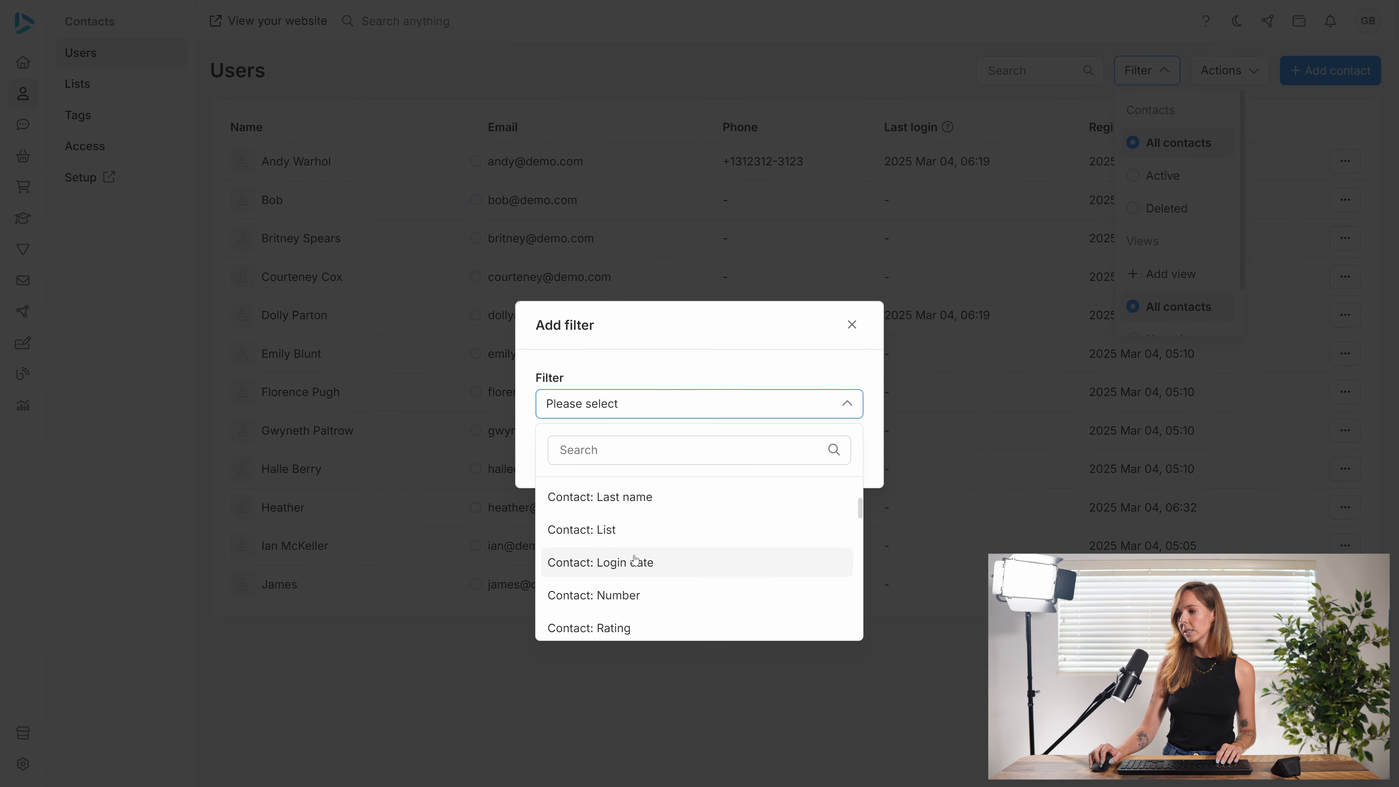
pyautogui.scroll(-5, 635, 560)
pyautogui.click(614, 507)
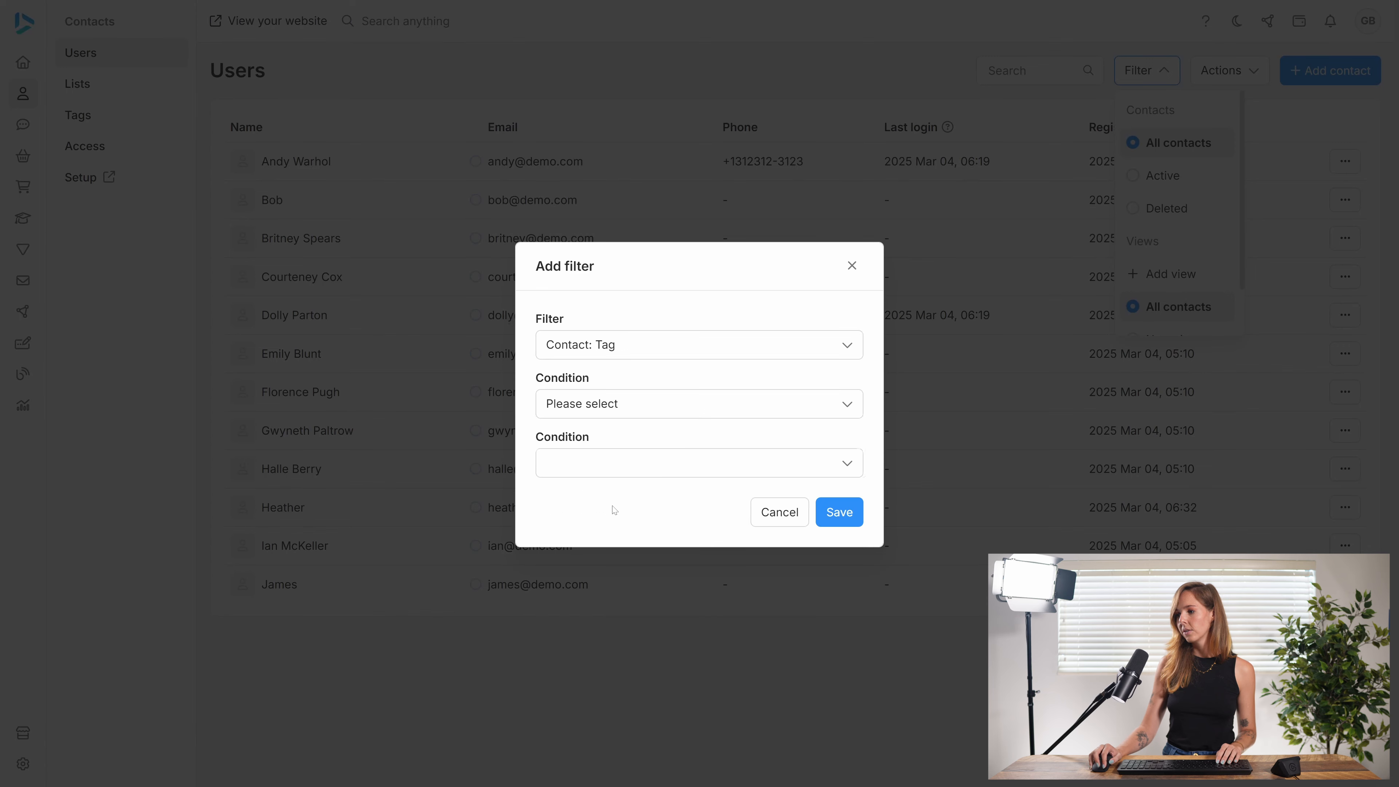
# Step: Set the filter's condition to contacts with the "Bounced contact" tag and save the filter
pyautogui.click(672, 462)
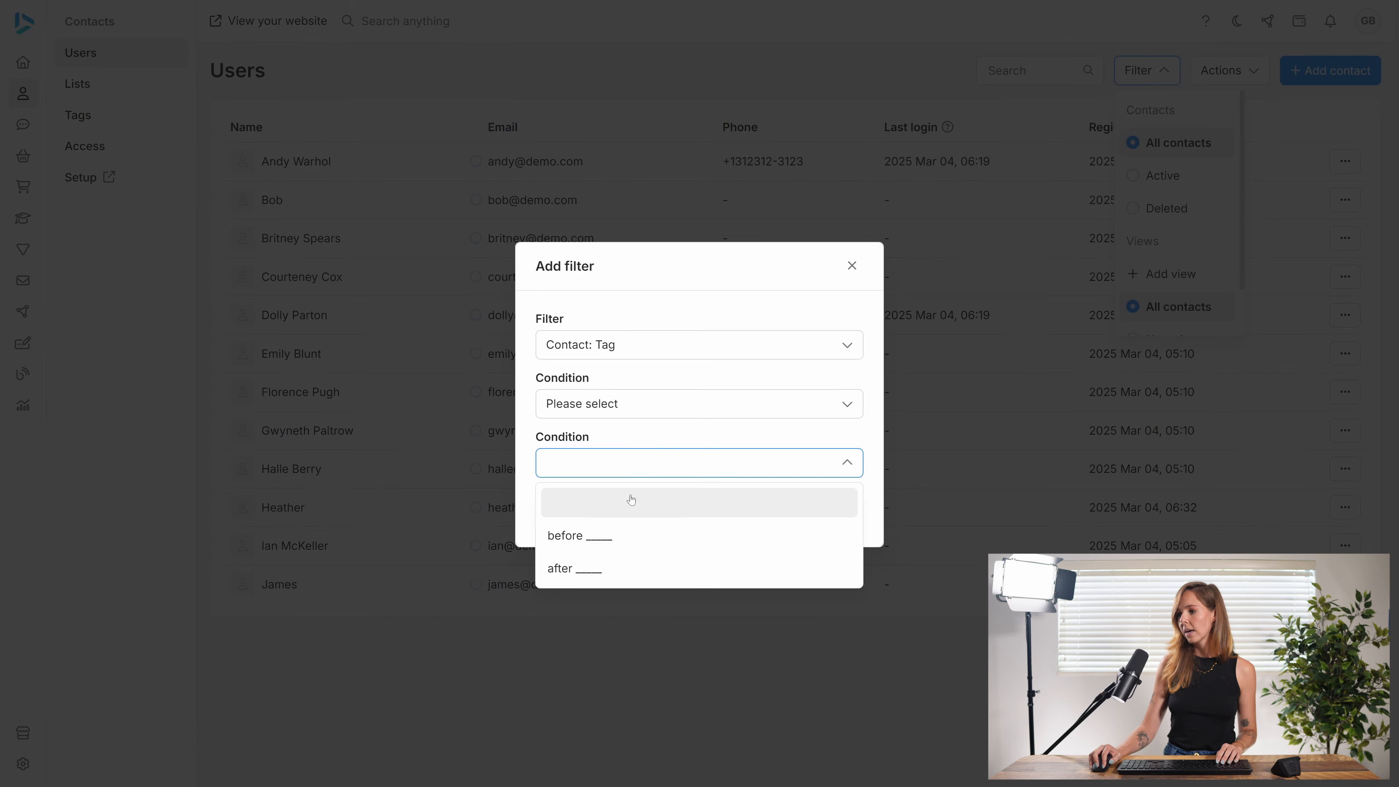
pyautogui.click(639, 461)
pyautogui.click(647, 412)
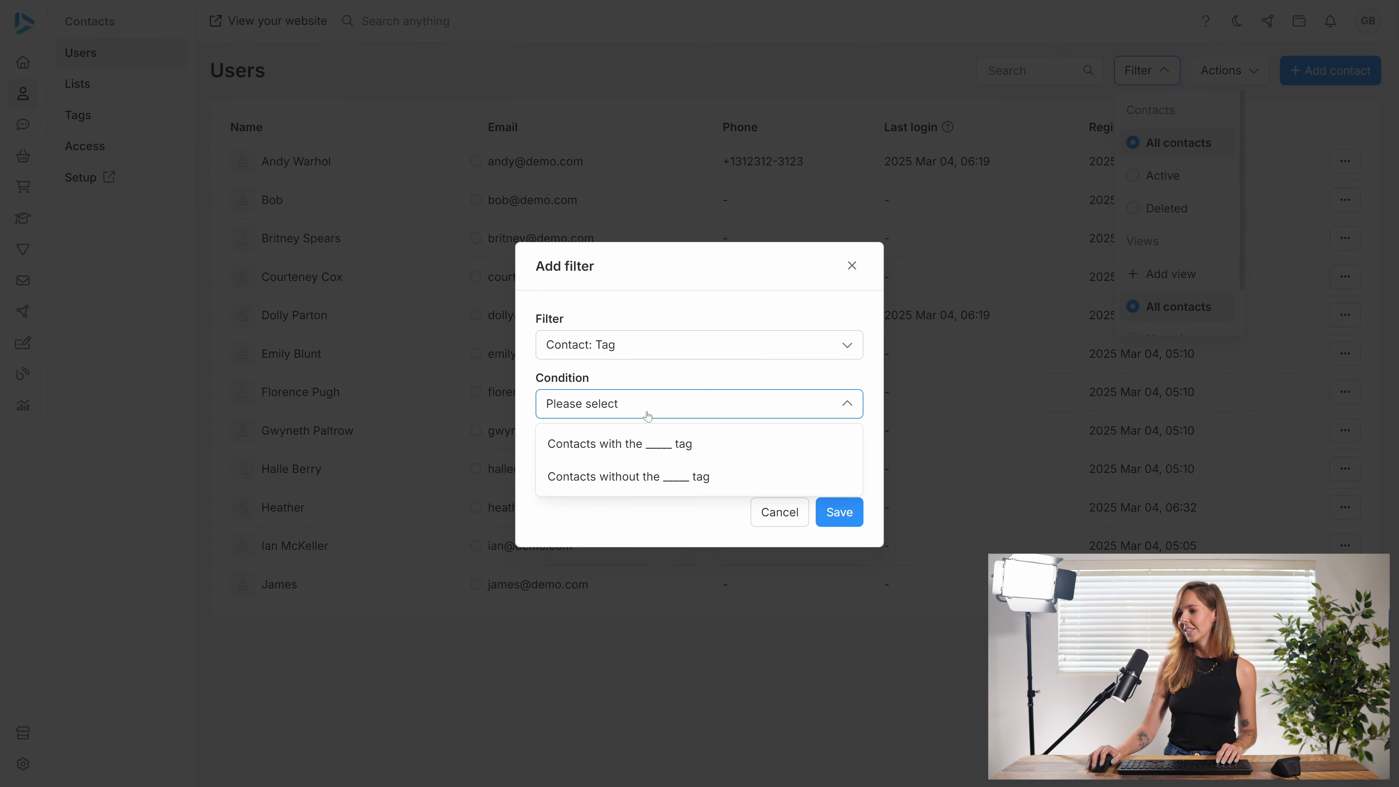
pyautogui.click(642, 442)
pyautogui.click(634, 434)
pyautogui.click(628, 513)
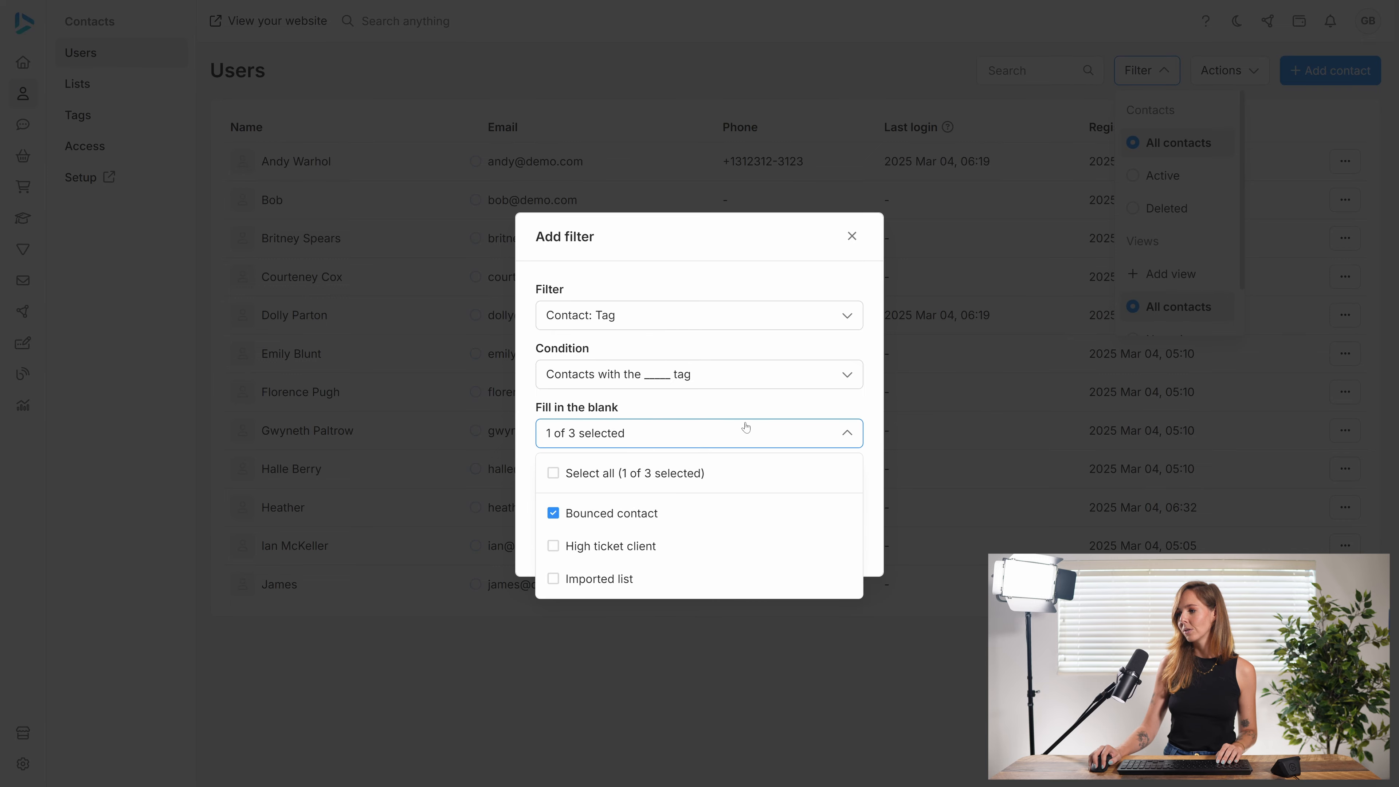
pyautogui.click(746, 428)
pyautogui.click(837, 542)
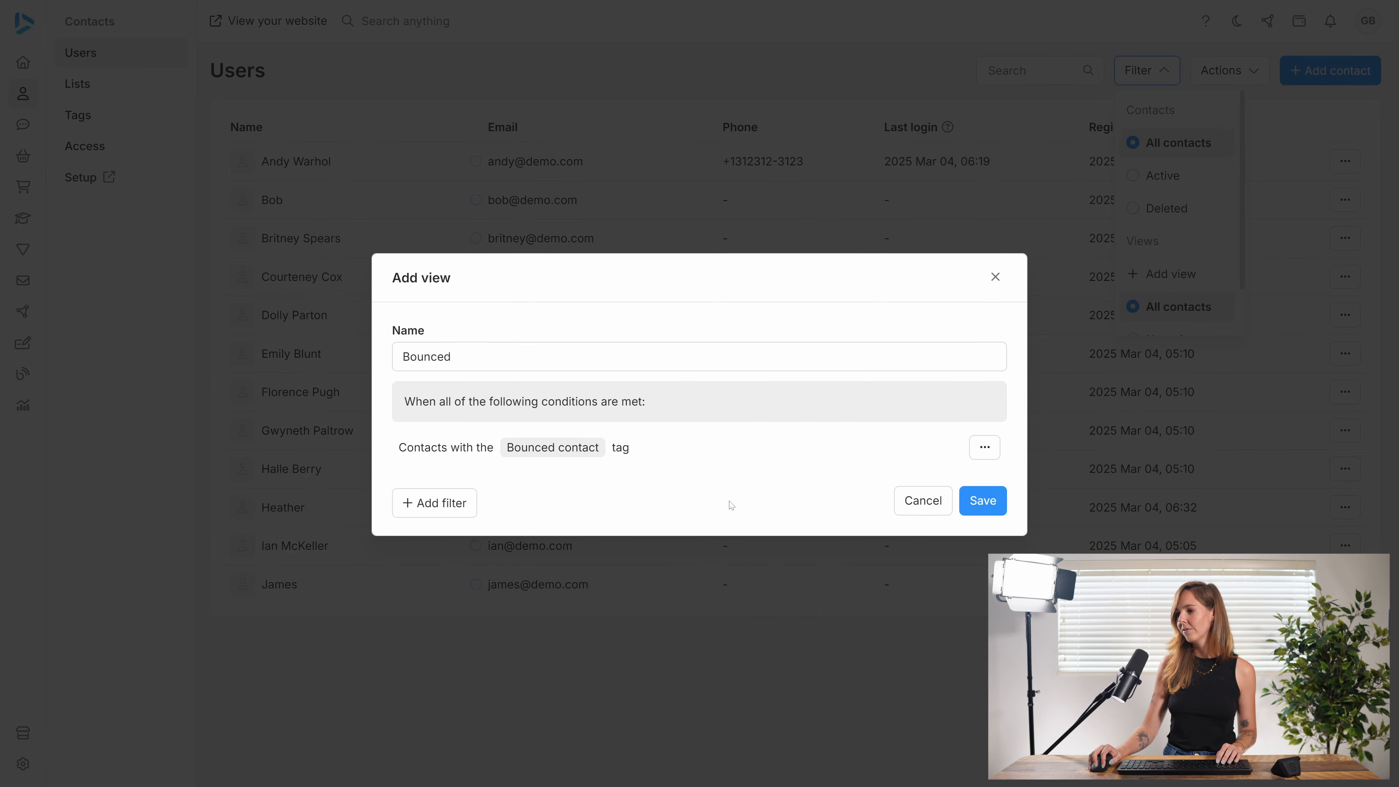
# Step: Save the Bounced view and apply it to the users list
pyautogui.click(992, 504)
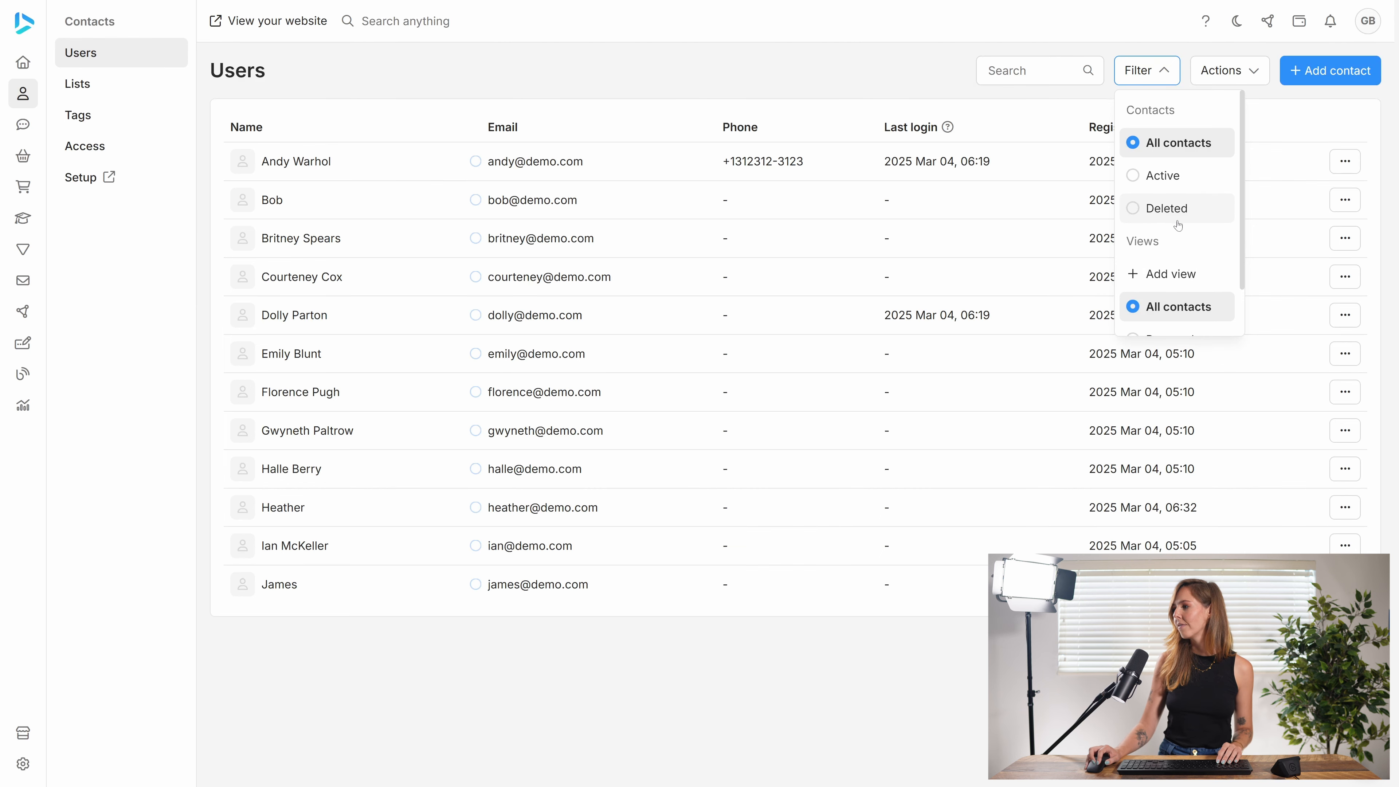
pyautogui.scroll(-1, 1177, 220)
pyautogui.click(1143, 289)
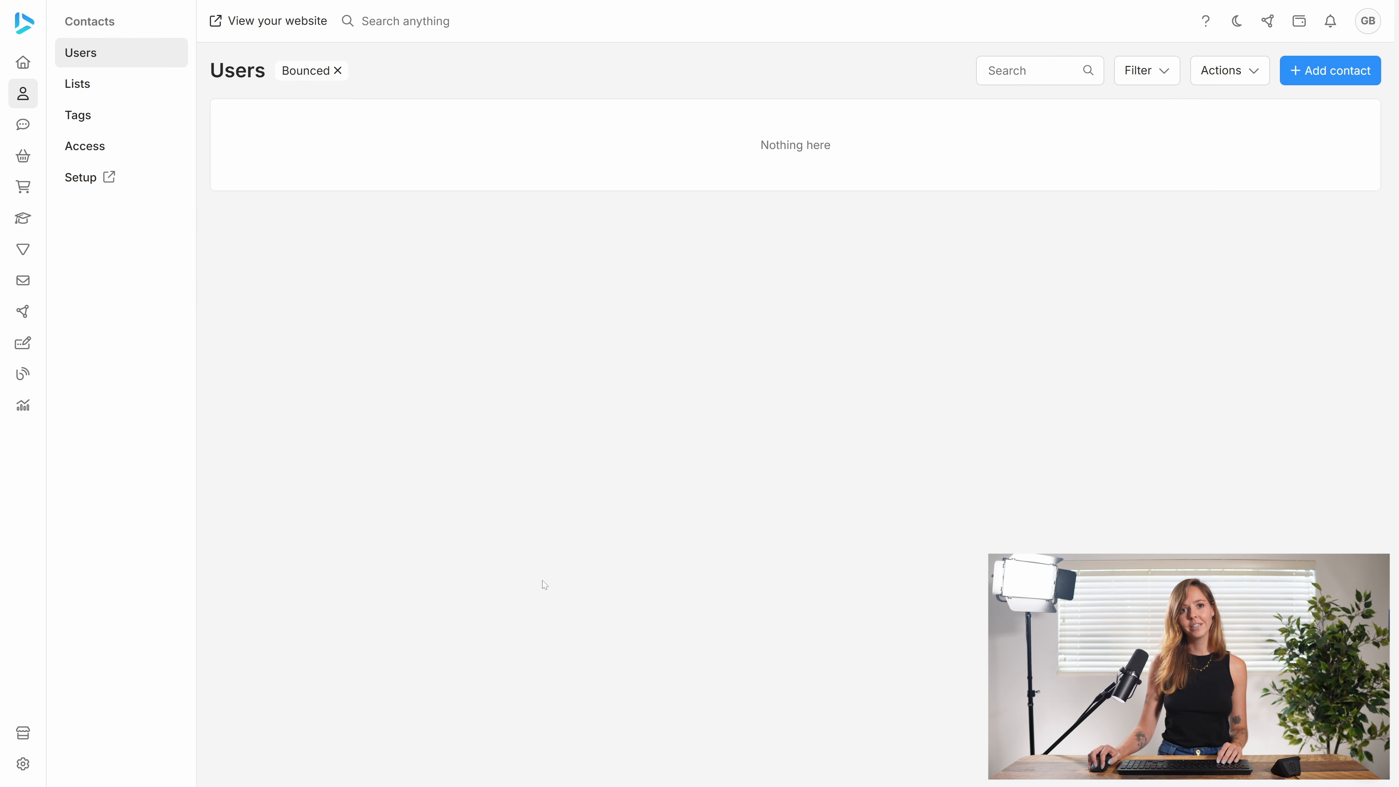